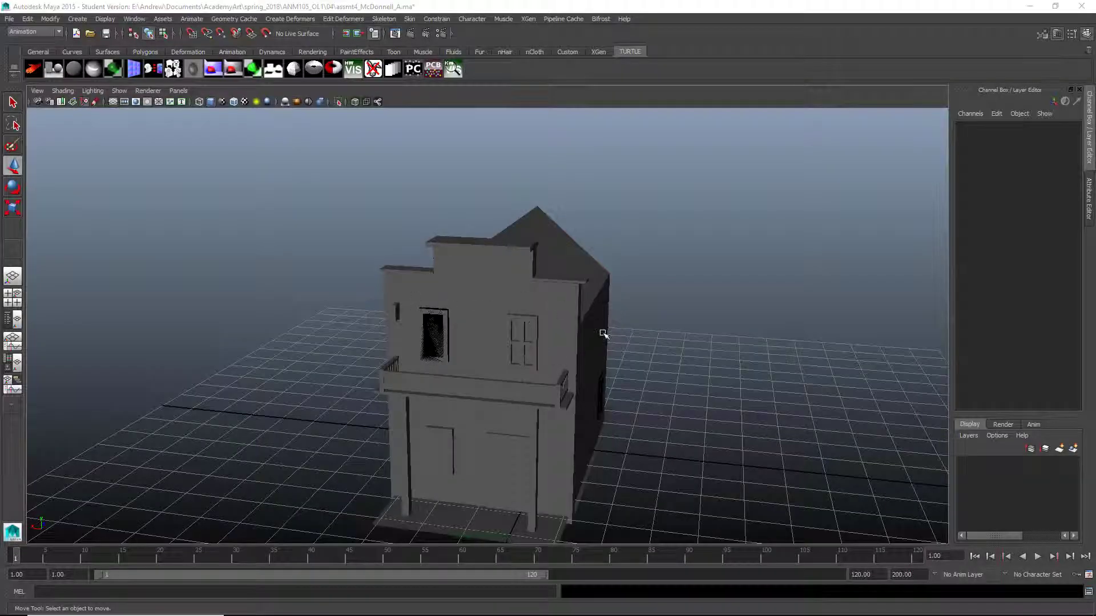
- Cut the front wall horizontally along the top and bottom edges of the upper windows, using Multi-Cut in the wireframe front view
click(555, 314)
alt+drag(555, 313, 338, 320)
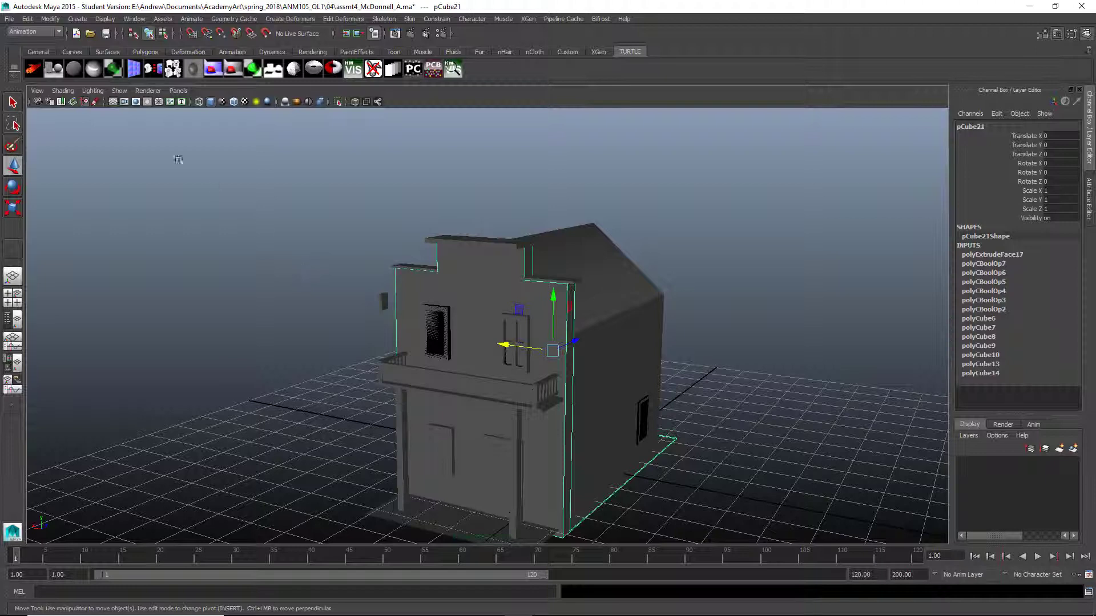
click(34, 32)
click(26, 48)
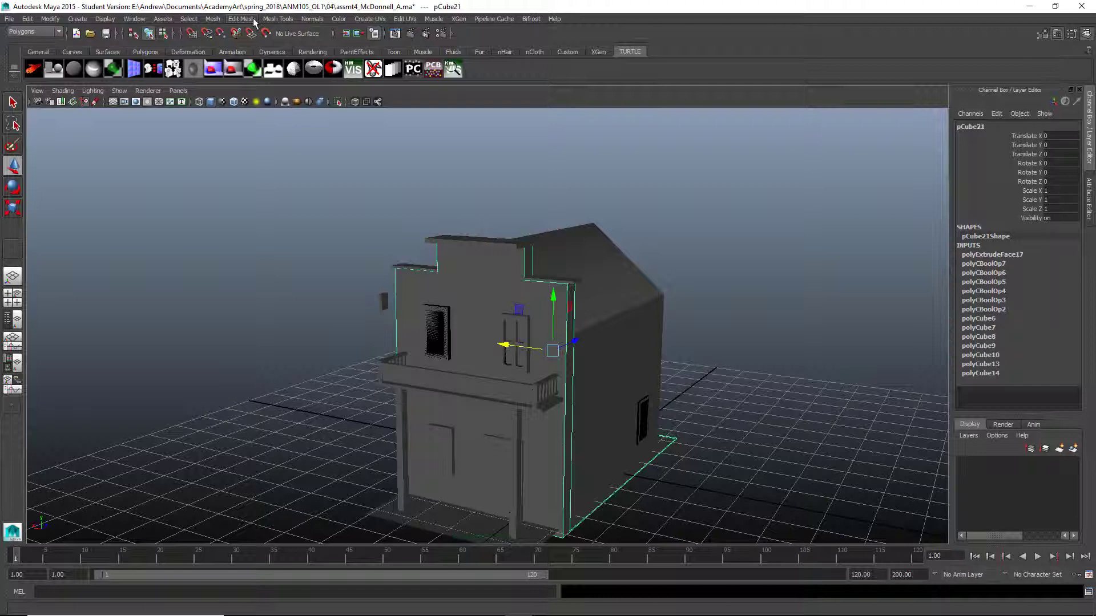
click(268, 21)
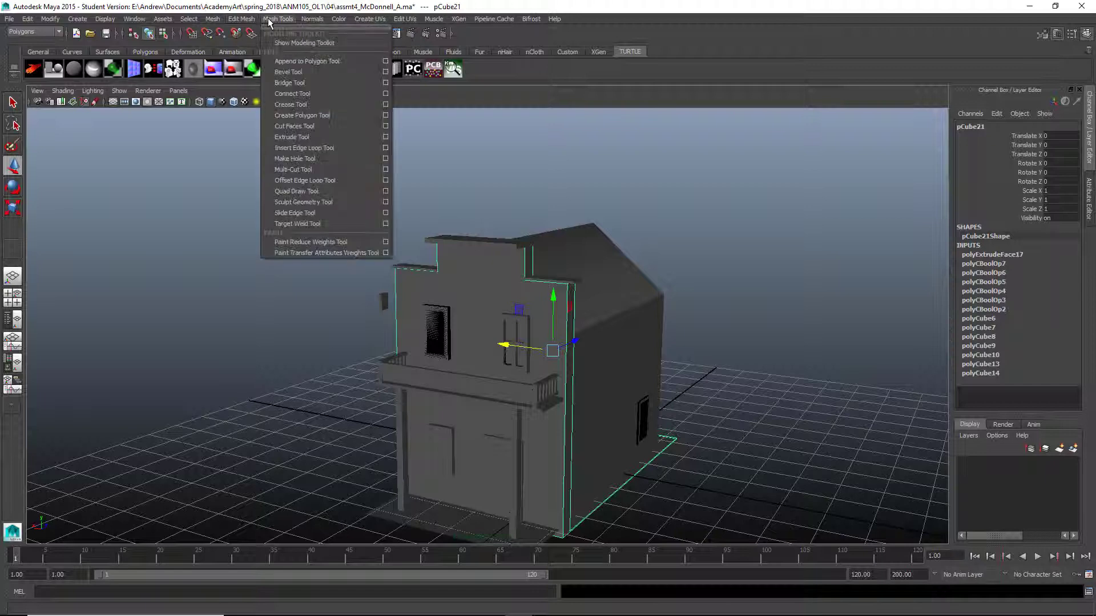
click(296, 168)
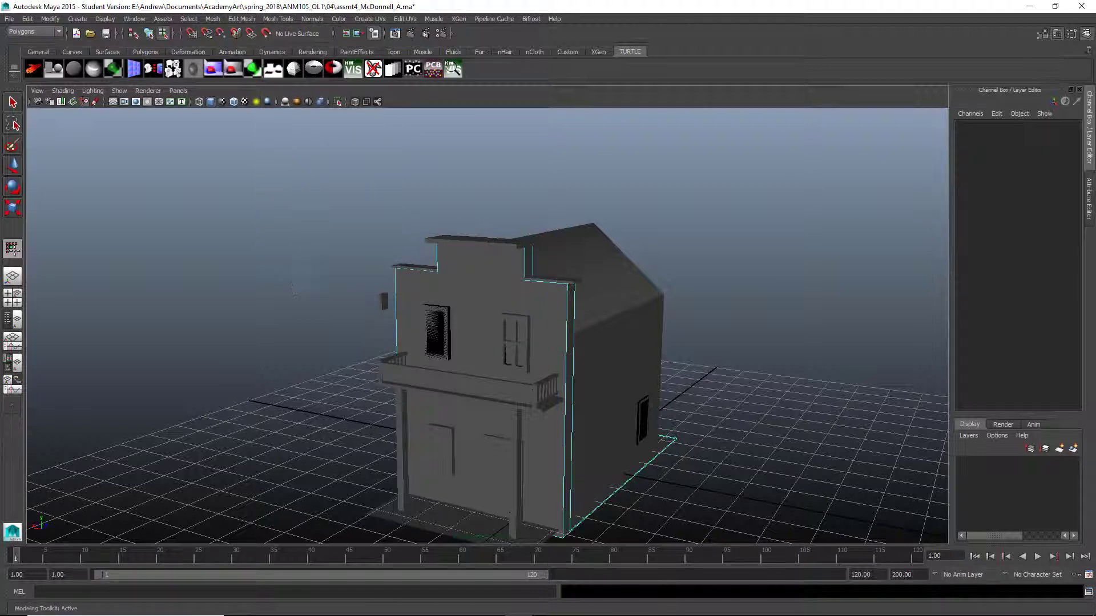
mouse_move(293, 290)
alt+mouse_down()
mouse_move(337, 264)
mouse_move(318, 268)
mouse_move(317, 281)
mouse_move(343, 274)
mouse_move(303, 262)
mouse_move(307, 283)
alt+mouse_up()
key(space)
alt+middle_drag(313, 289, 300, 349)
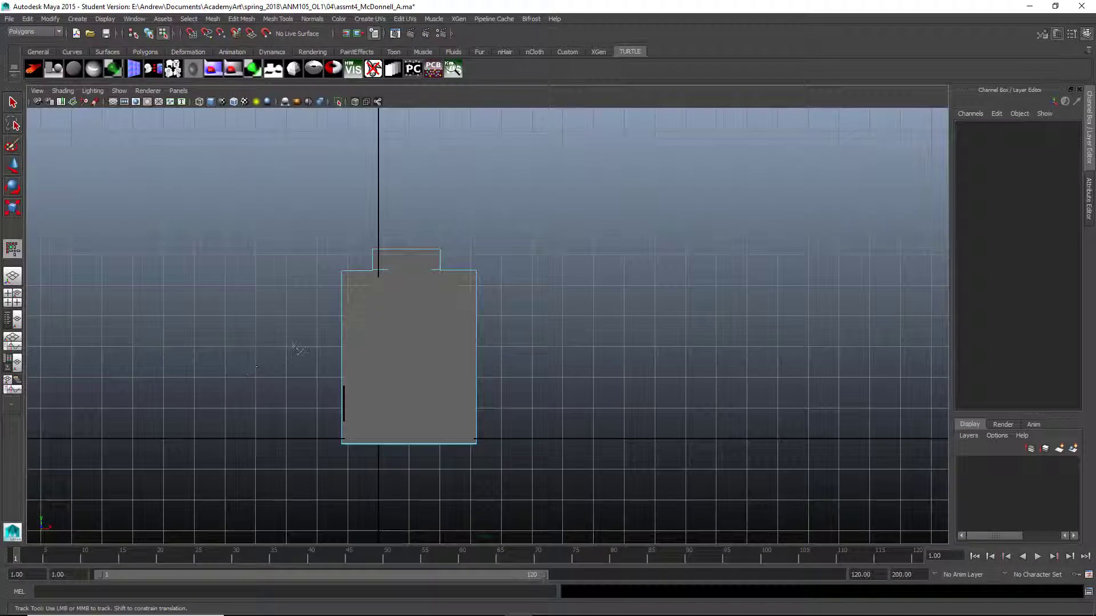
key(4)
alt+right_drag(287, 331, 748, 331)
alt+middle_drag(462, 321, 635, 376)
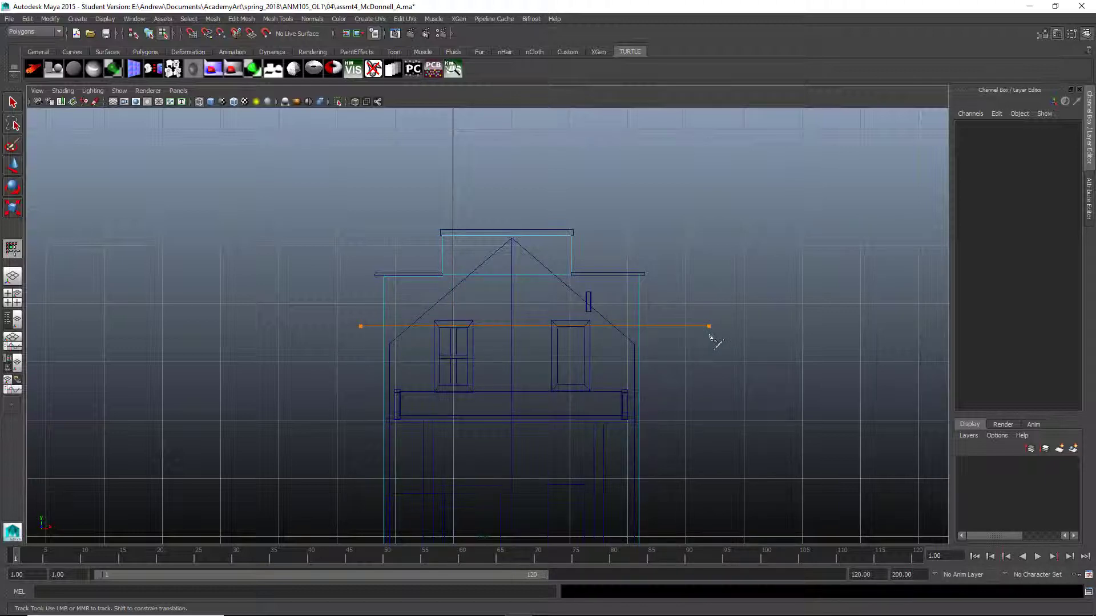
shift+drag(710, 336, 710, 337)
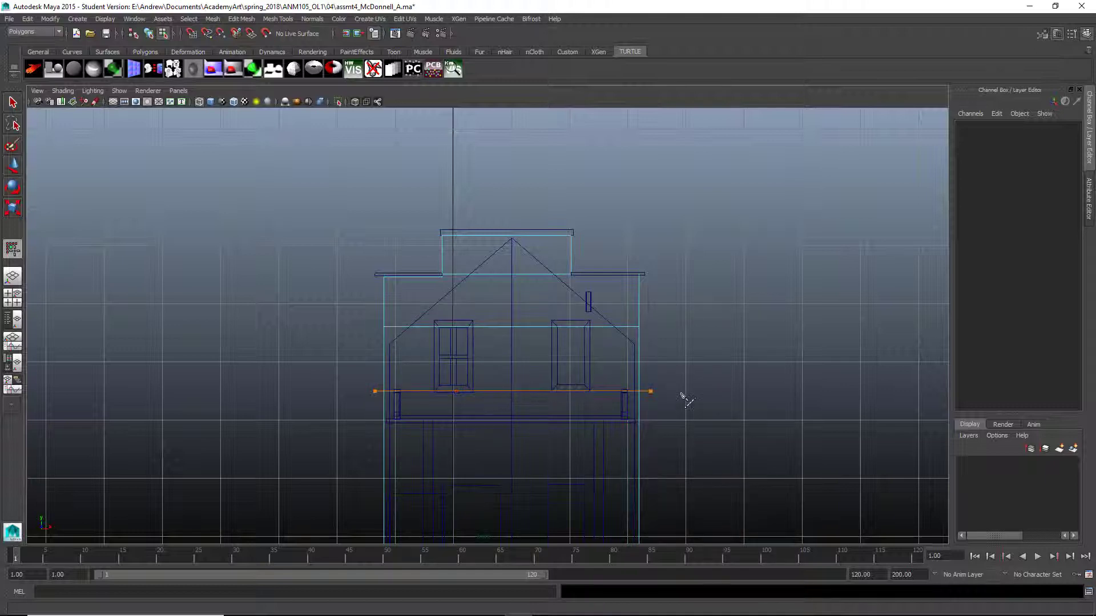
shift+drag(753, 414, 754, 413)
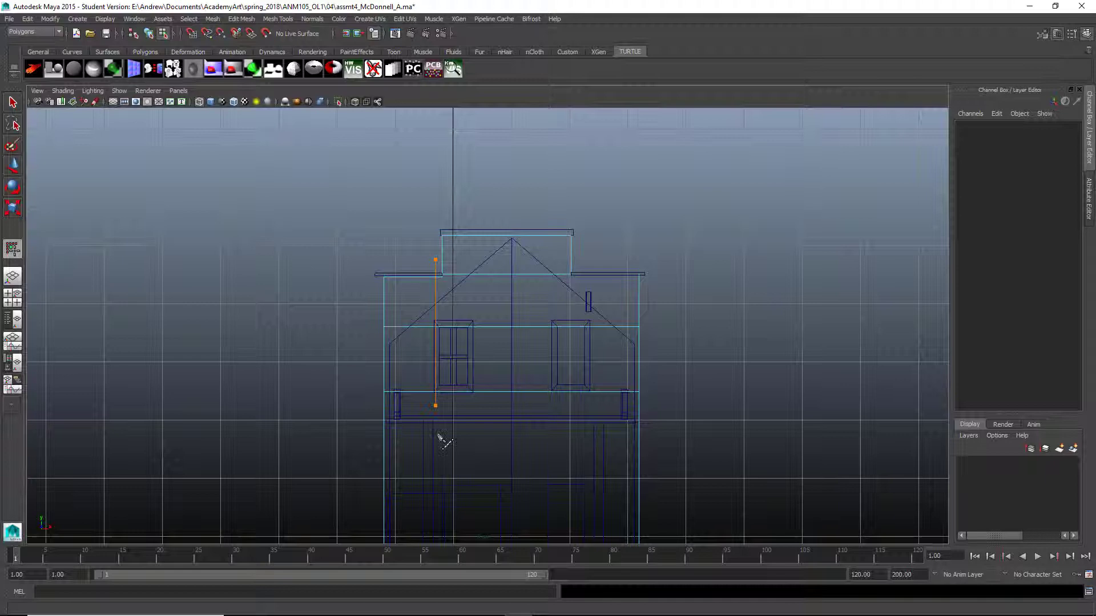
drag(436, 615, 436, 615)
scroll(426, 489, down, 4)
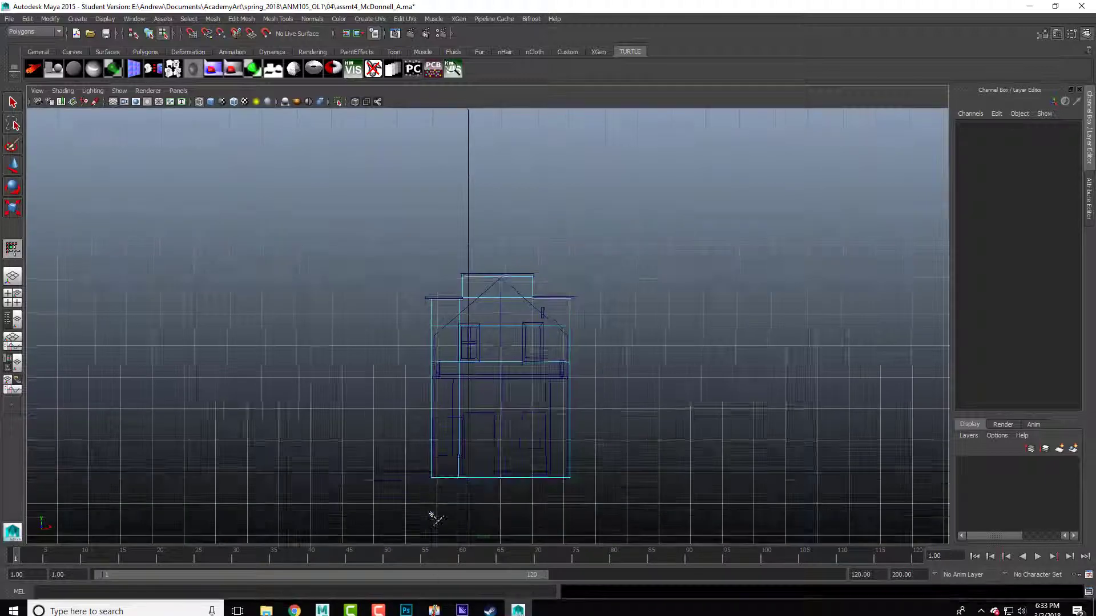
key(ctrl+z)
- Make four straight vertical cuts through the front wall, along both side edges of each upper window
scroll(462, 514, up, 1)
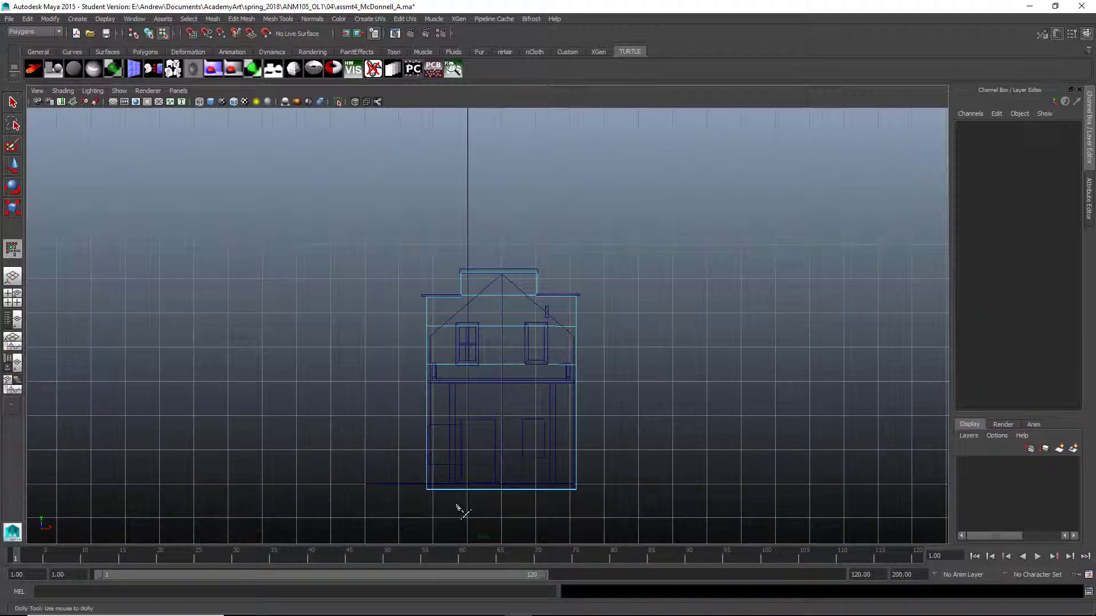
scroll(467, 508, up, 5)
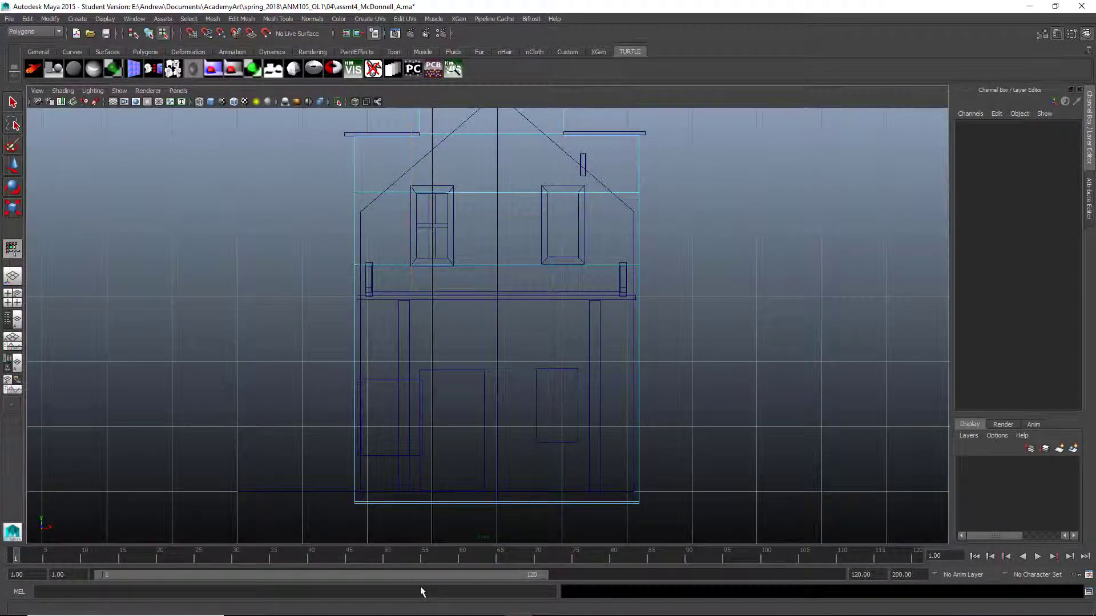
shift+drag(422, 592, 423, 592)
click(463, 333)
scroll(464, 333, down, 3)
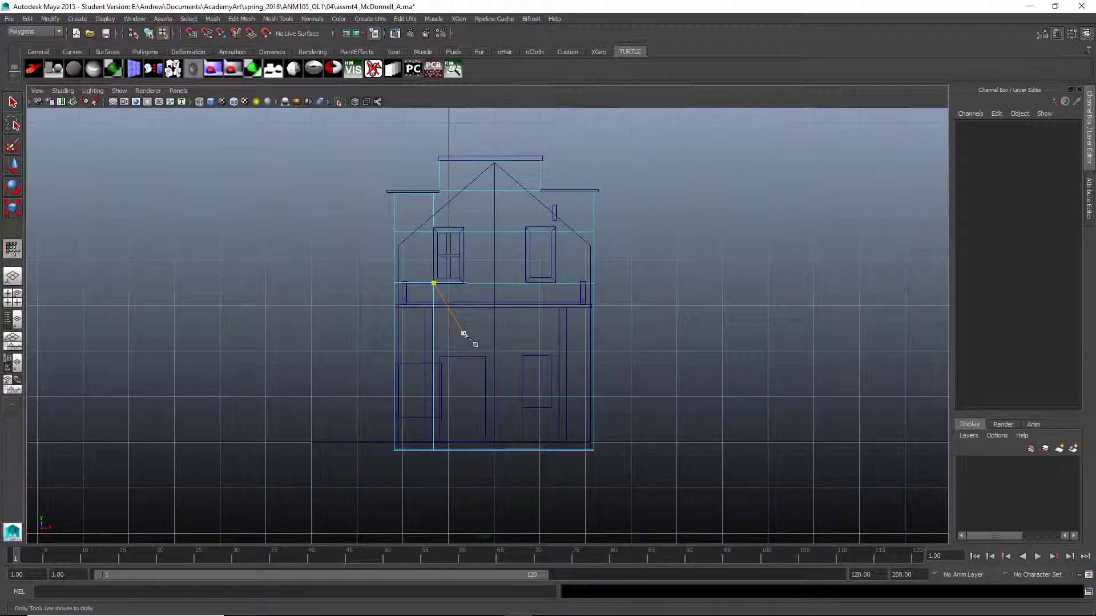
scroll(463, 333, down, 1)
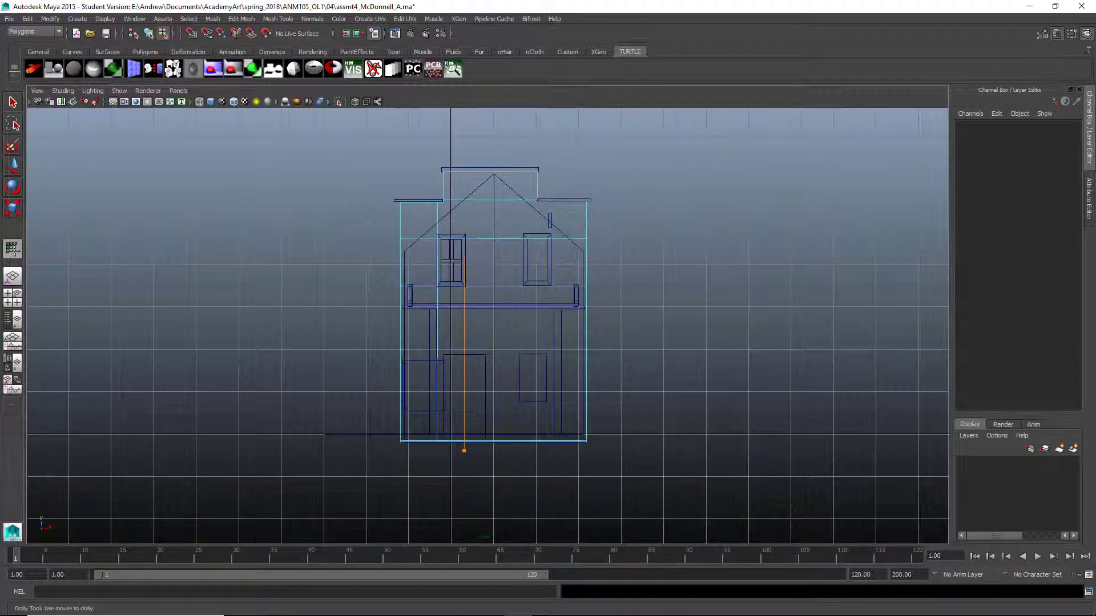
key(Return)
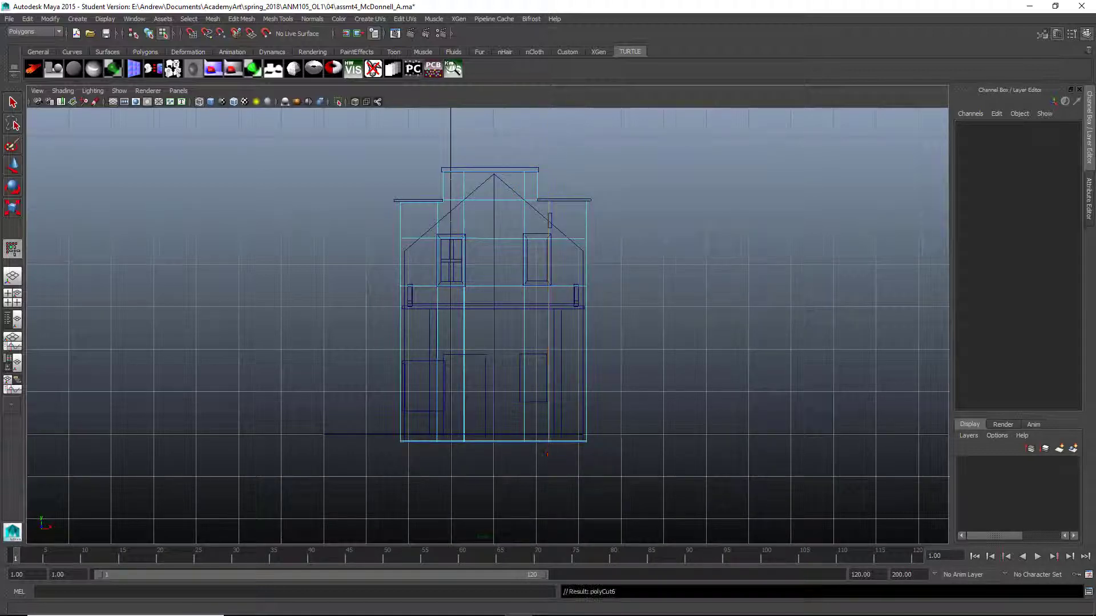
- Return to the shaded perspective view and reselect the cut front wall in object mode with the Move tool
key(space)
drag(578, 304, 582, 255)
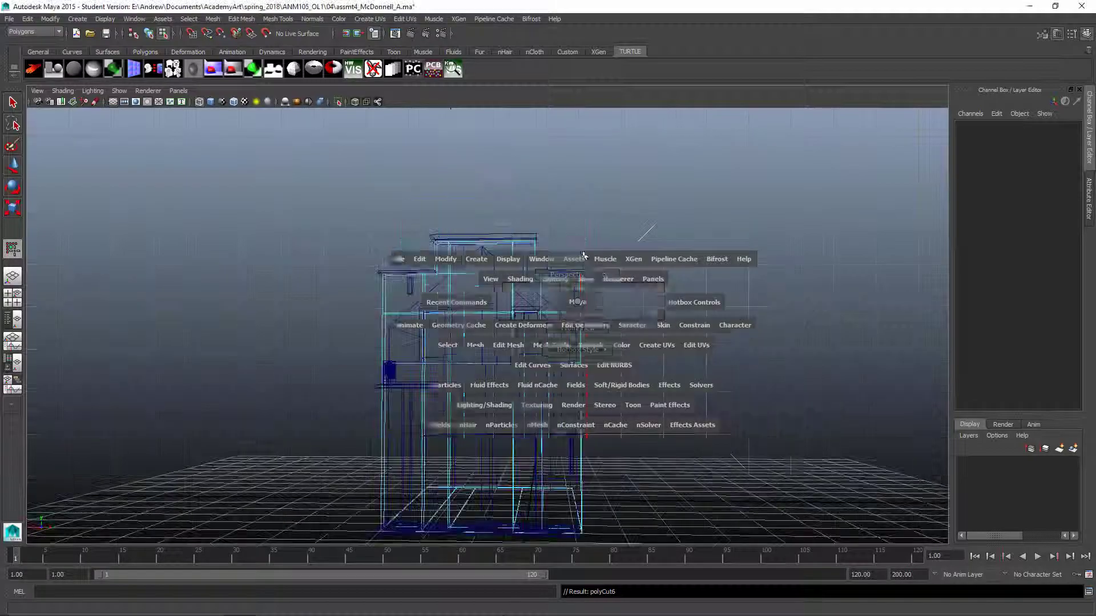
mouse_move(589, 333)
alt+mouse_down()
mouse_move(627, 322)
mouse_move(597, 344)
alt+mouse_up()
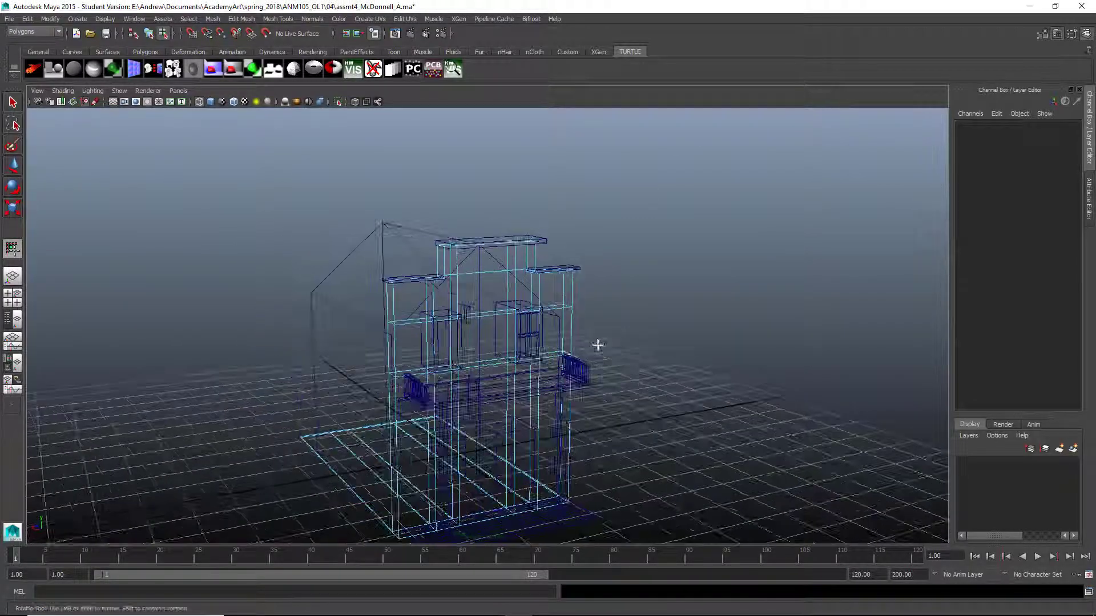
alt+drag(472, 369, 568, 342)
alt+drag(467, 360, 699, 303)
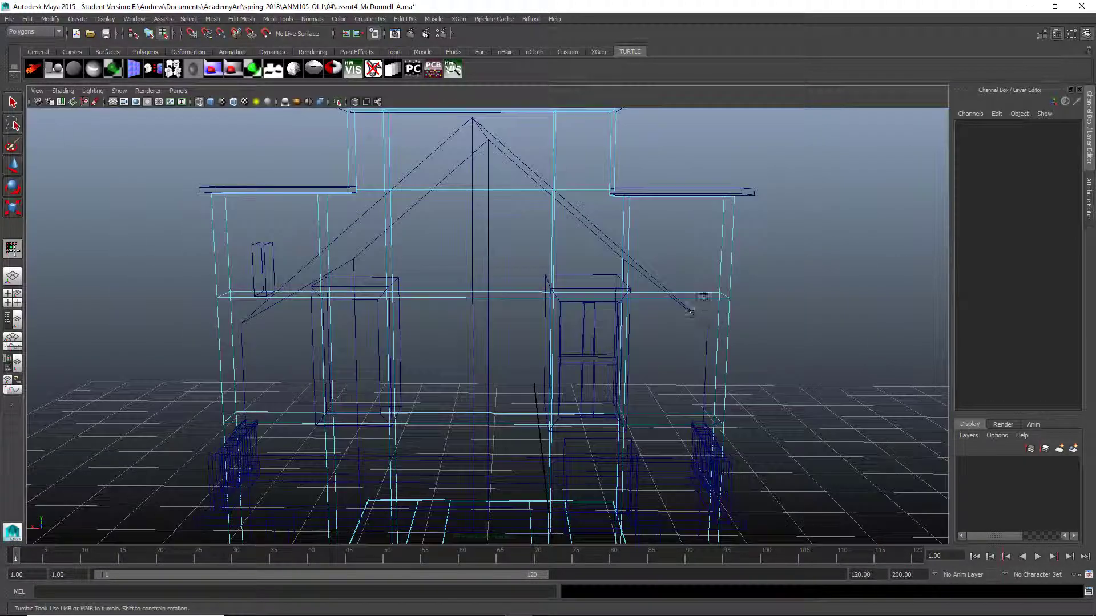
key(5)
right_drag(682, 278, 726, 239)
click(708, 273)
key(w)
alt+drag(708, 272, 666, 274)
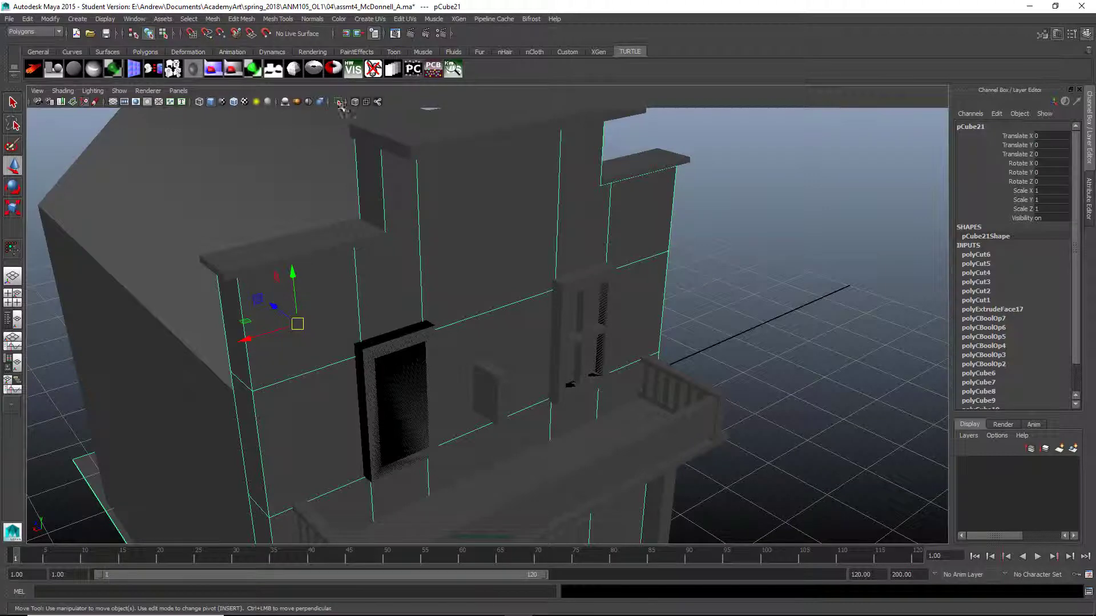
- Isolate the front wall, delete its faces at both upper window positions to open holes, and show the whole building again
click(338, 102)
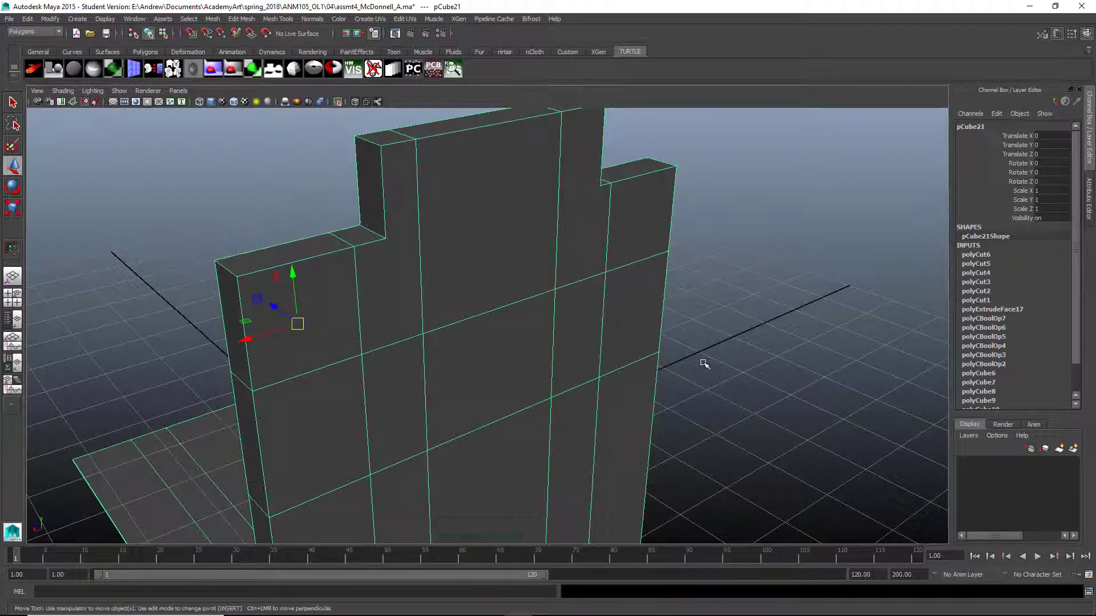
alt+drag(704, 362, 697, 333)
right_drag(590, 323, 598, 358)
alt+drag(835, 397, 799, 383)
click(603, 365)
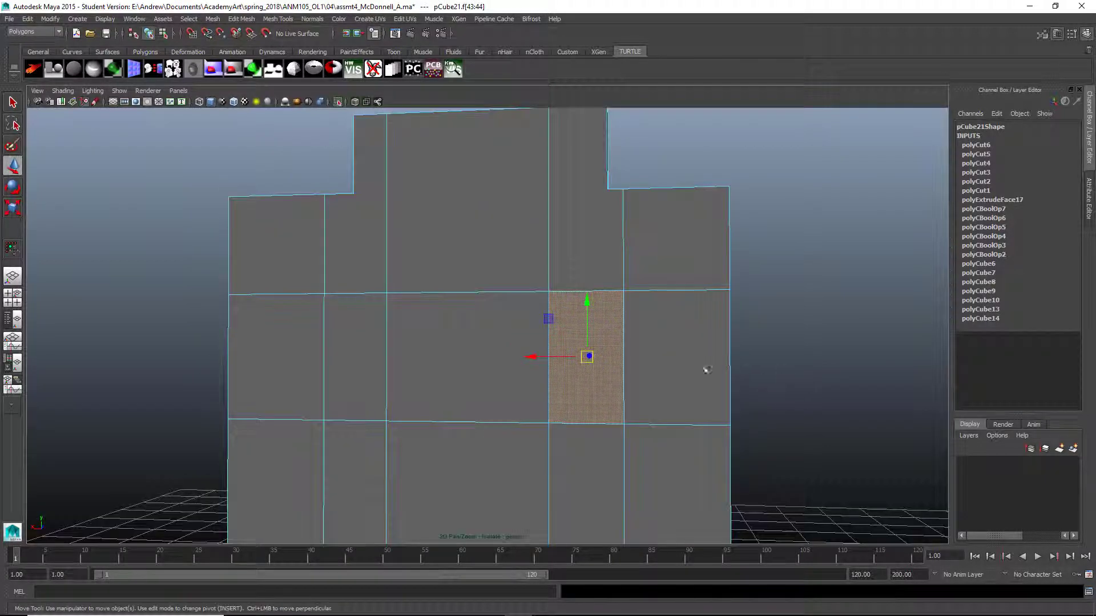
key(Delete)
click(359, 368)
key(Delete)
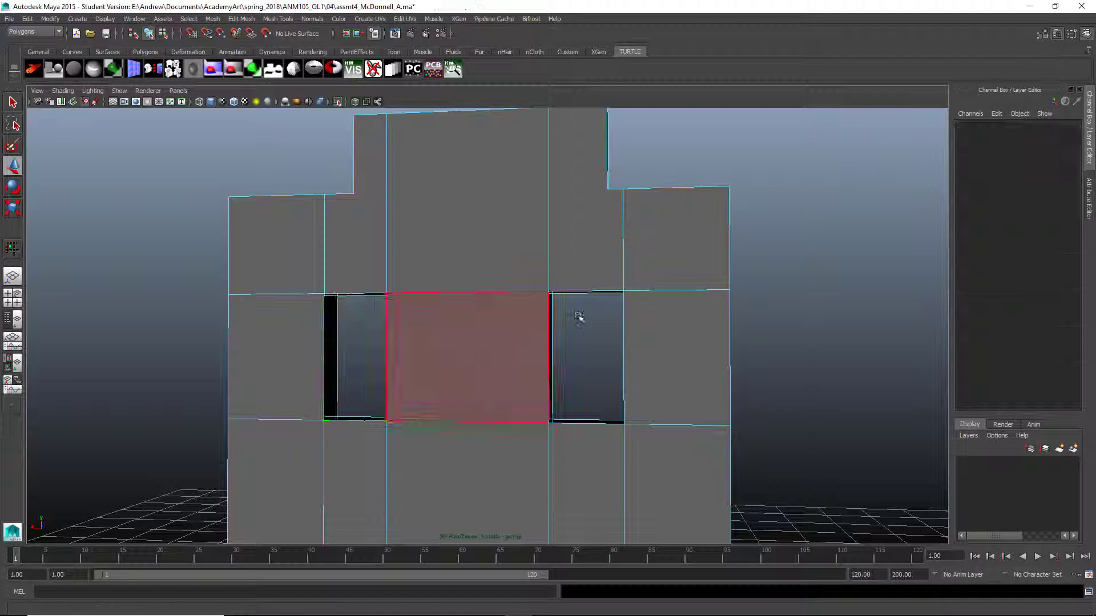
alt+drag(783, 330, 592, 177)
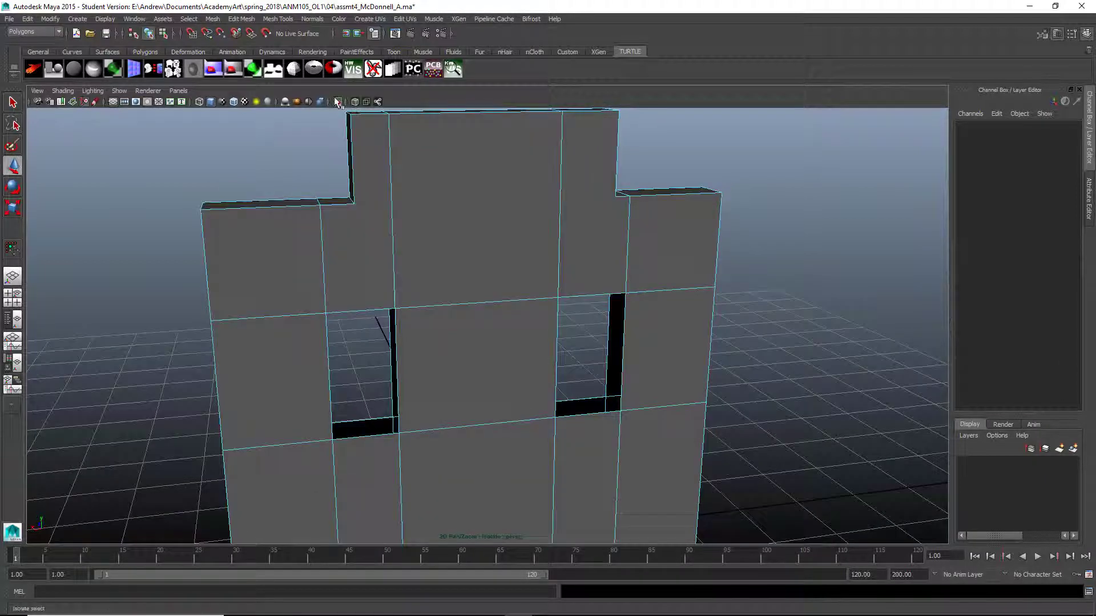
click(338, 103)
alt+drag(540, 232, 515, 327)
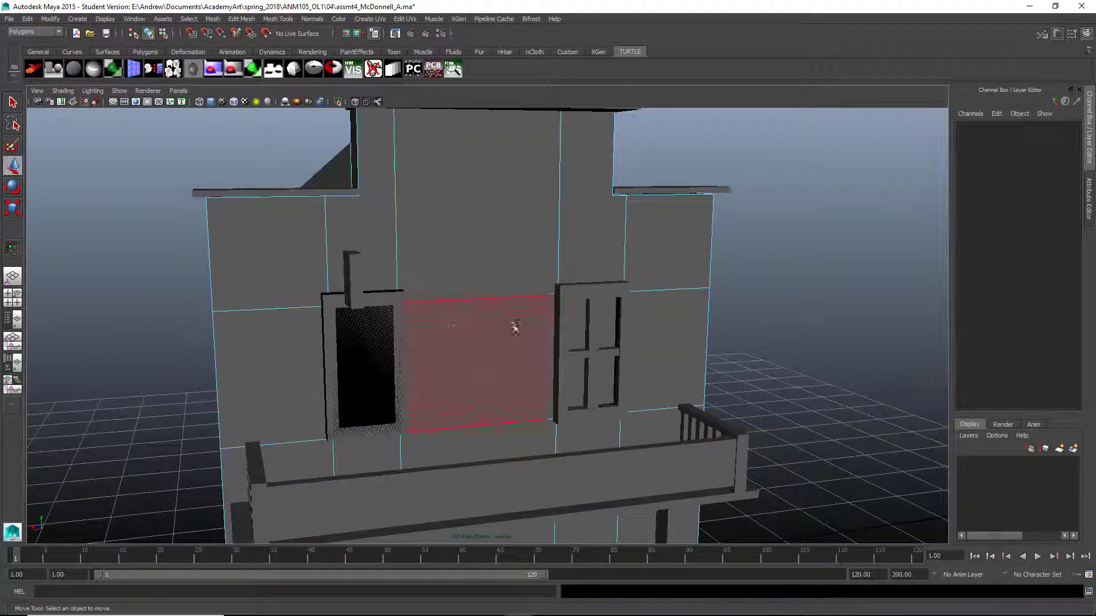
- Pull the black-shaded window frame out of its upper opening and delete it
click(359, 338)
alt+drag(358, 338, 533, 399)
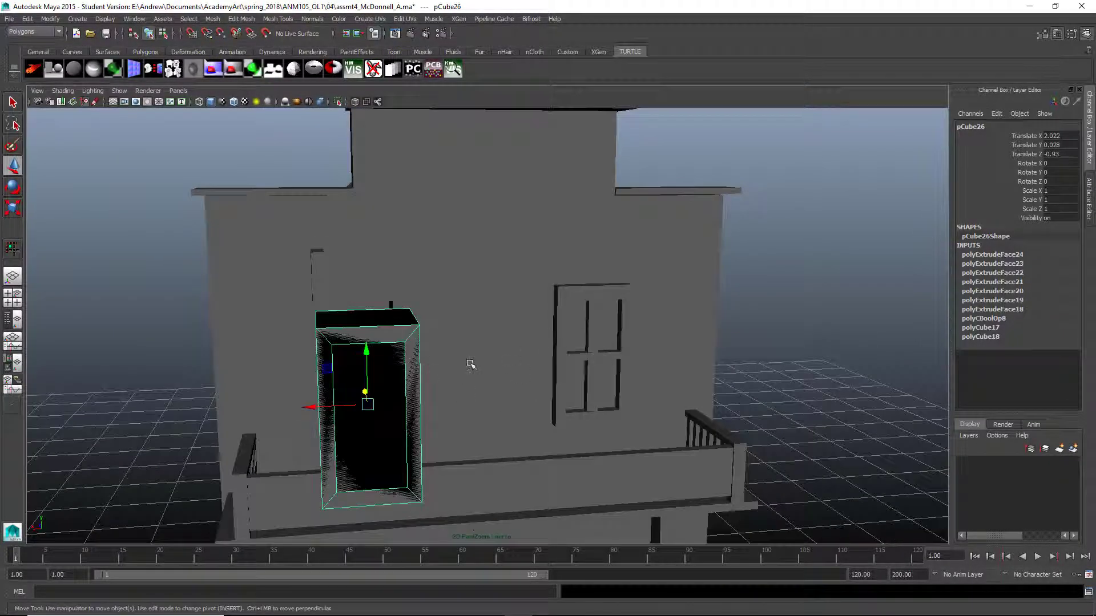
alt+drag(470, 364, 350, 343)
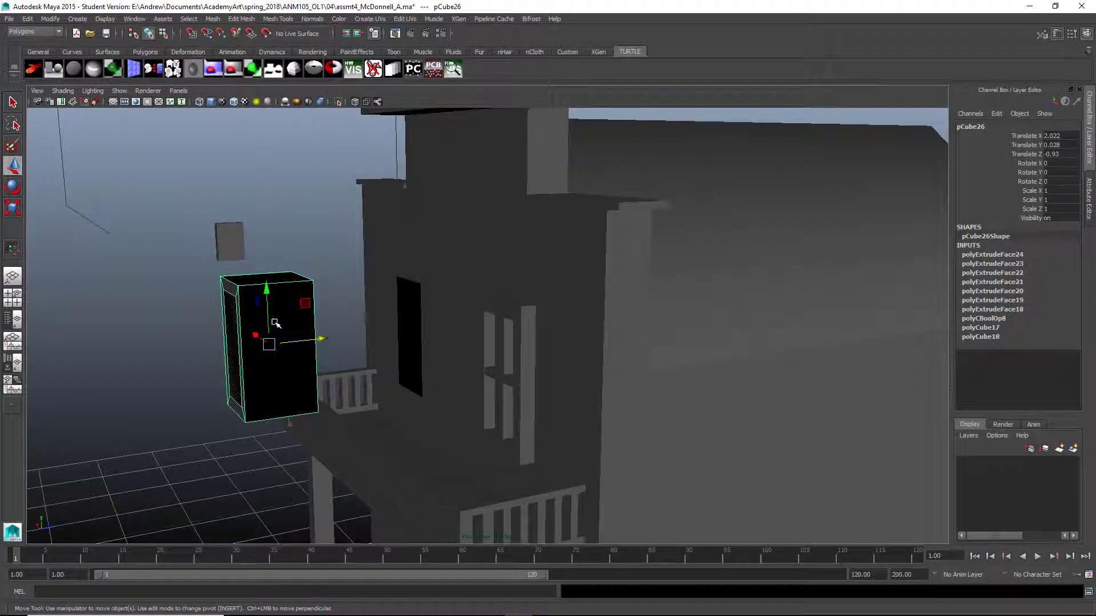
alt+drag(188, 315, 278, 314)
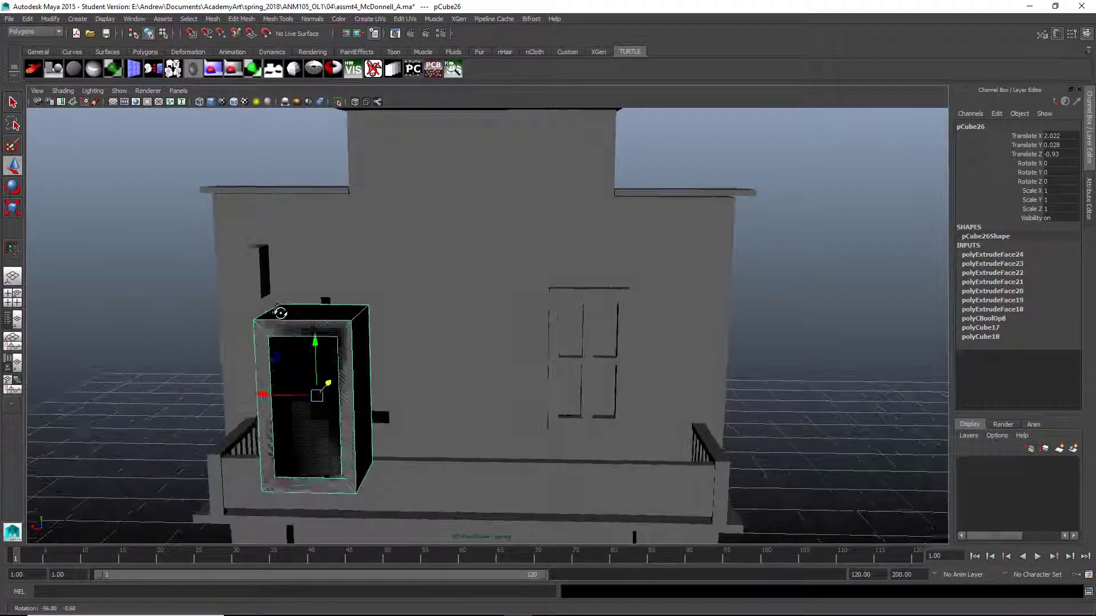
key(Delete)
- Duplicate the remaining upper paned window and slide the copy across into the empty opening
click(593, 364)
alt+drag(524, 370, 350, 343)
key(ctrl+d)
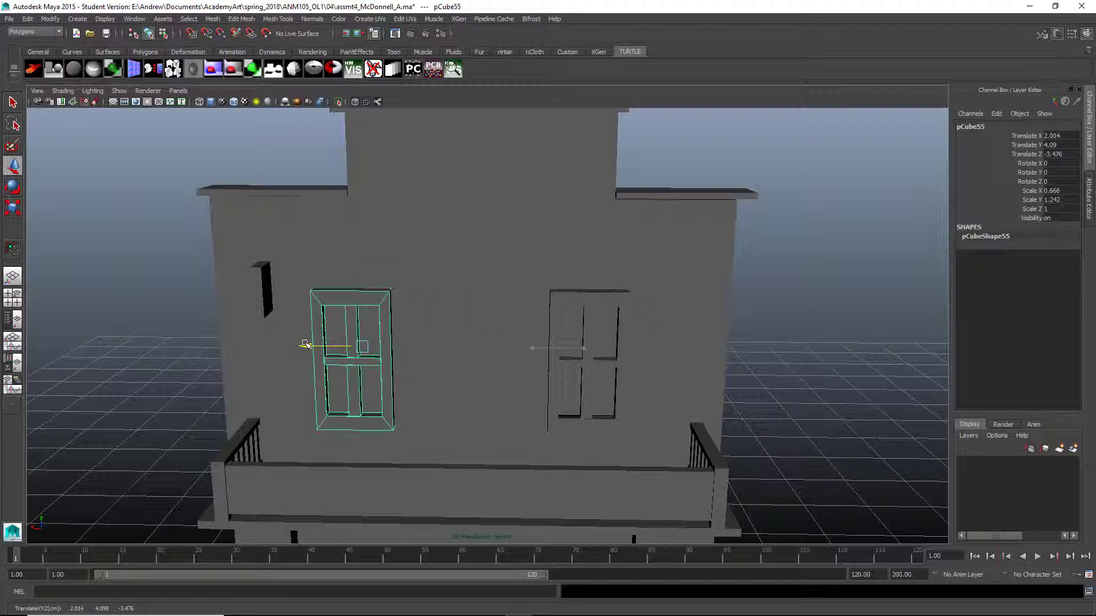
alt+drag(580, 350, 594, 313)
click(720, 297)
alt+drag(552, 342, 793, 371)
- Move the duplicated window out beside the building to Translate X 4.293, inspect it and delete it
click(382, 326)
alt+right_drag(588, 384, 702, 425)
alt+drag(701, 425, 455, 420)
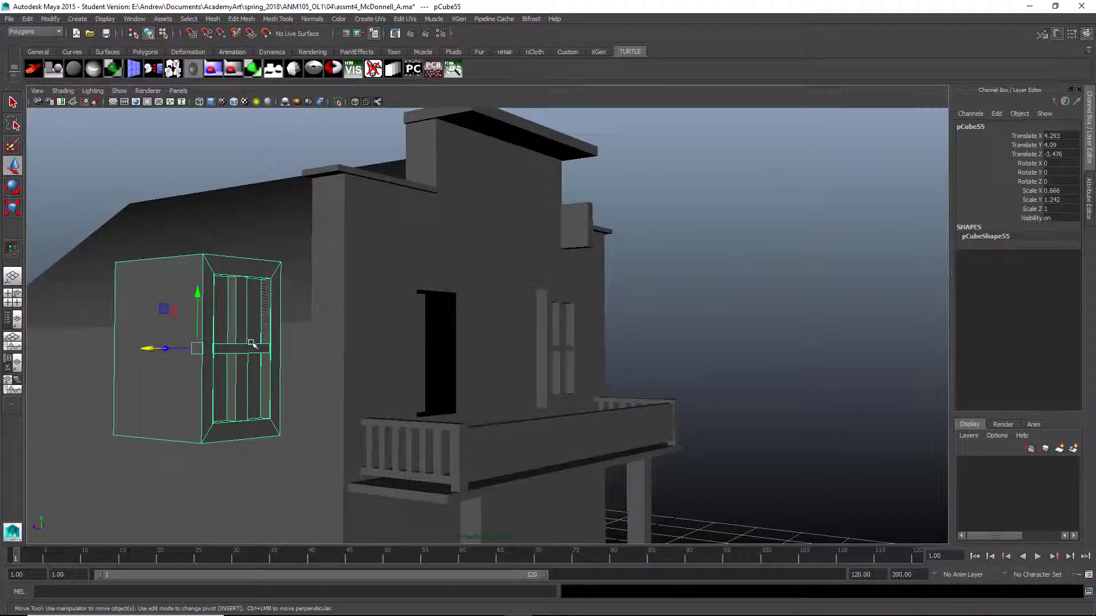
alt+drag(401, 361, 441, 359)
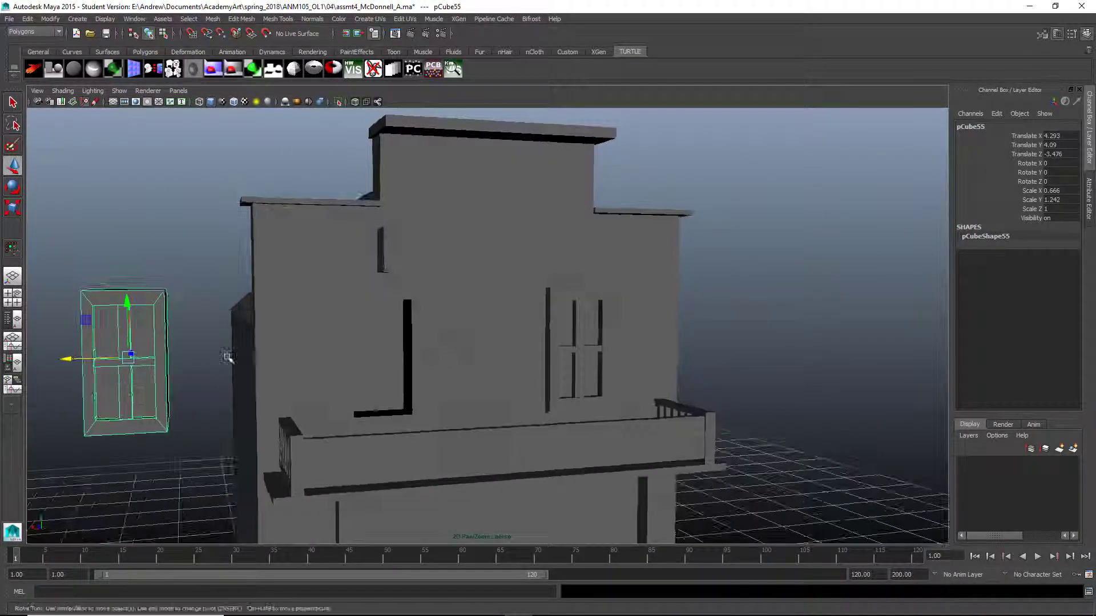
alt+drag(183, 349, 176, 382)
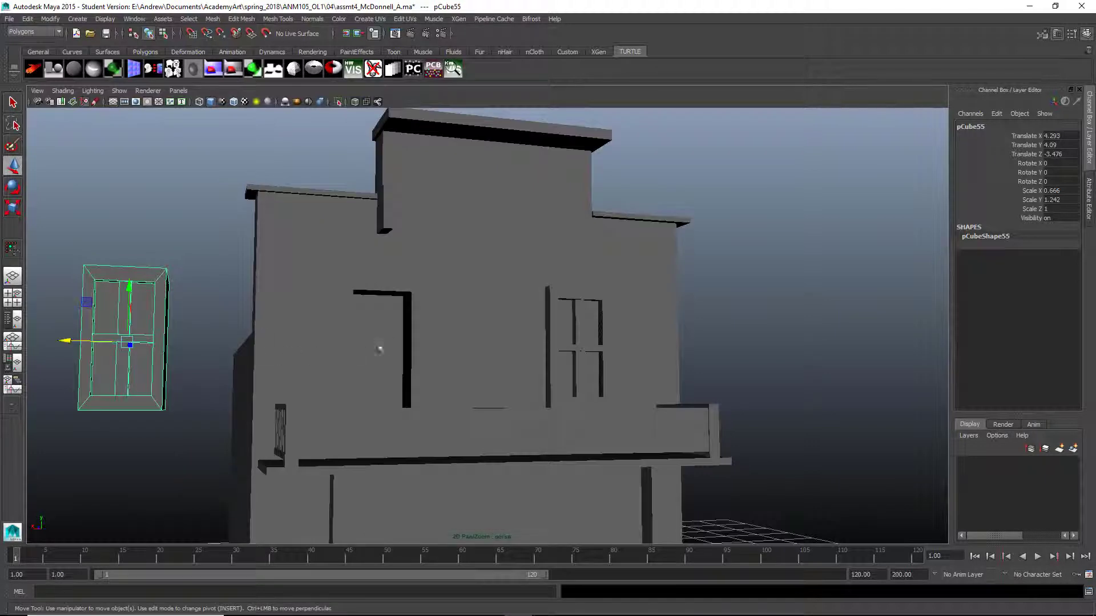
alt+drag(380, 350, 419, 354)
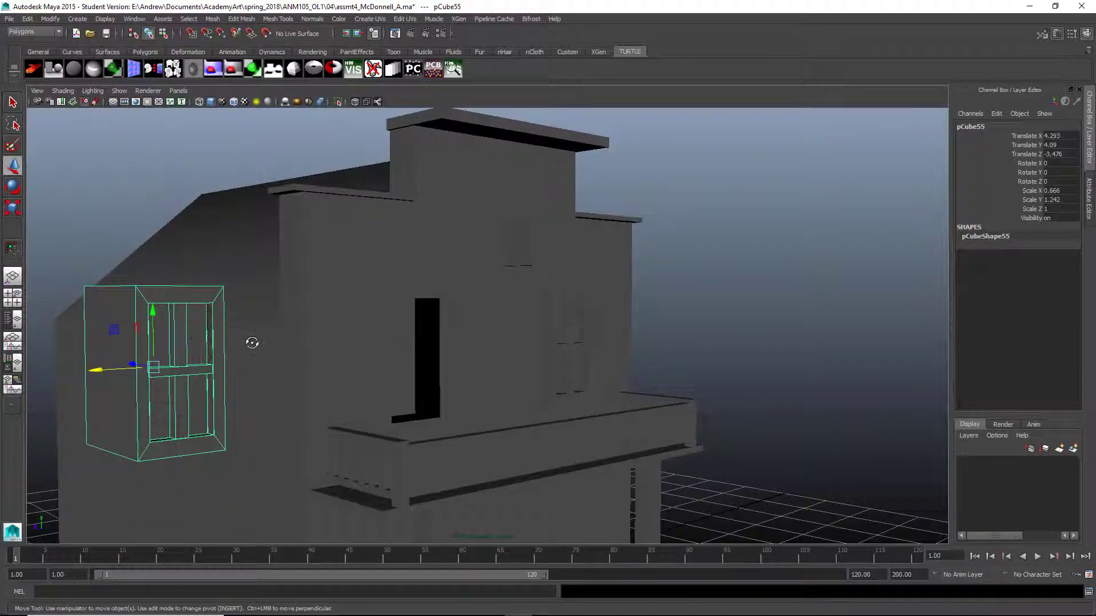
alt+drag(251, 343, 218, 345)
alt+drag(152, 343, 190, 342)
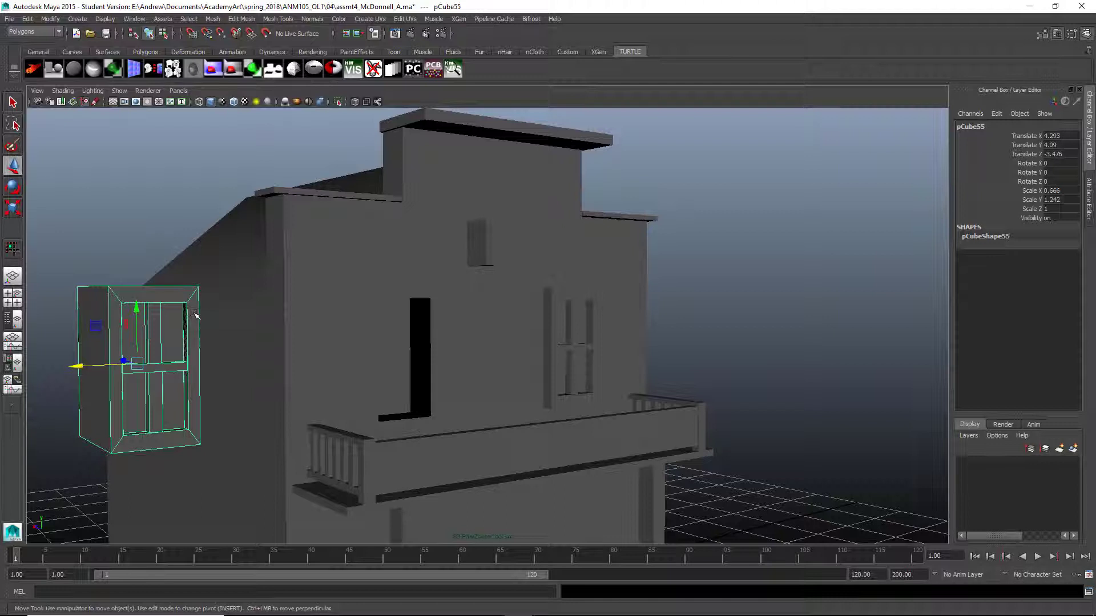
key(Delete)
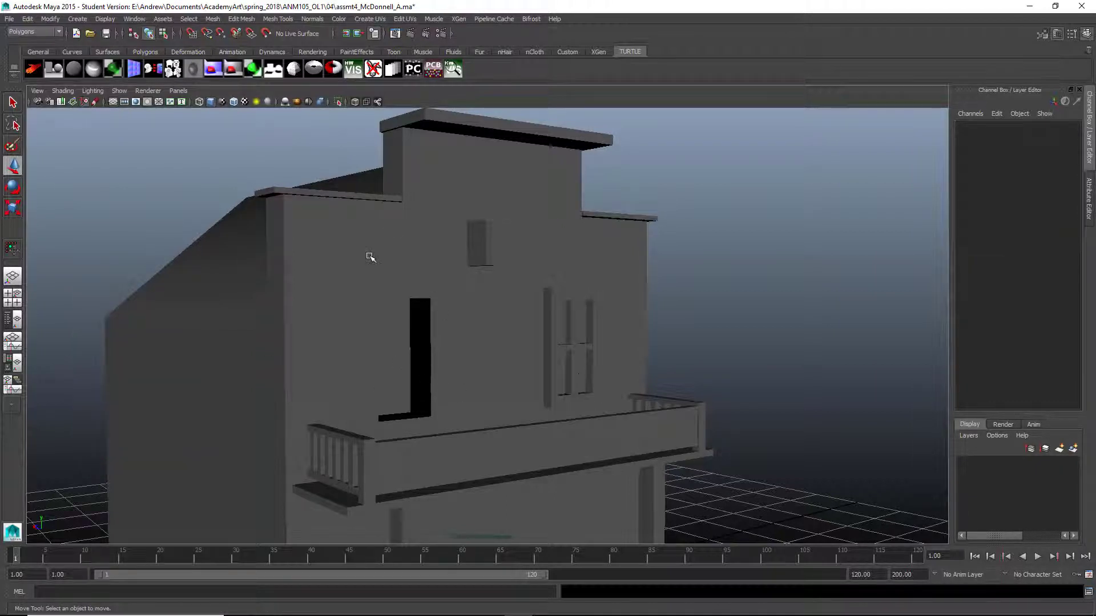
- Turn off Interactive Creation for polygon primitives and create a default polygon cube at the origin
alt+drag(370, 257, 303, 288)
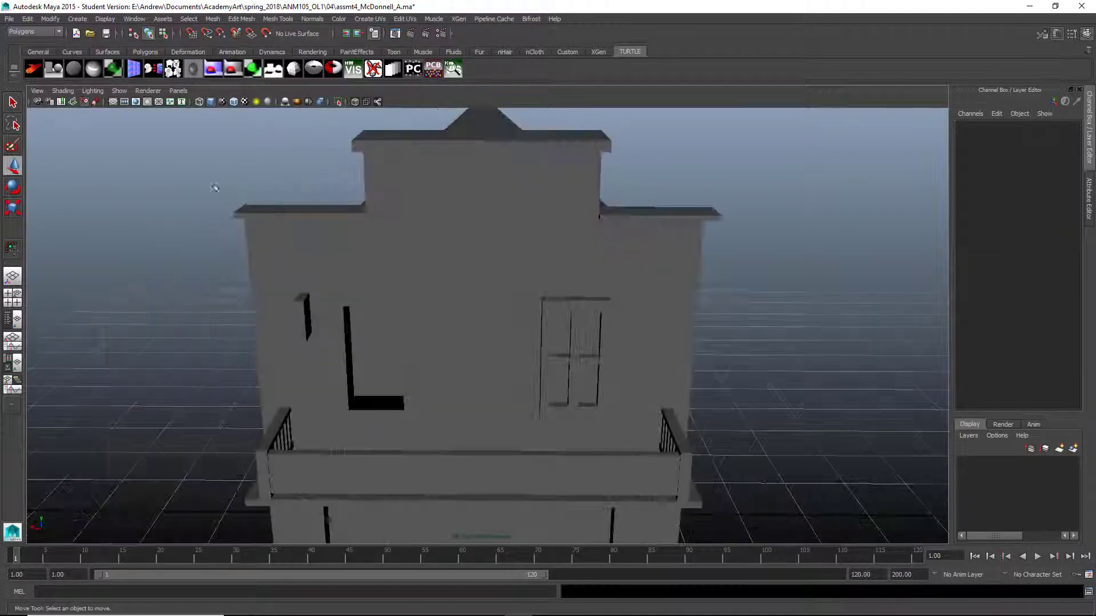
click(146, 52)
click(56, 71)
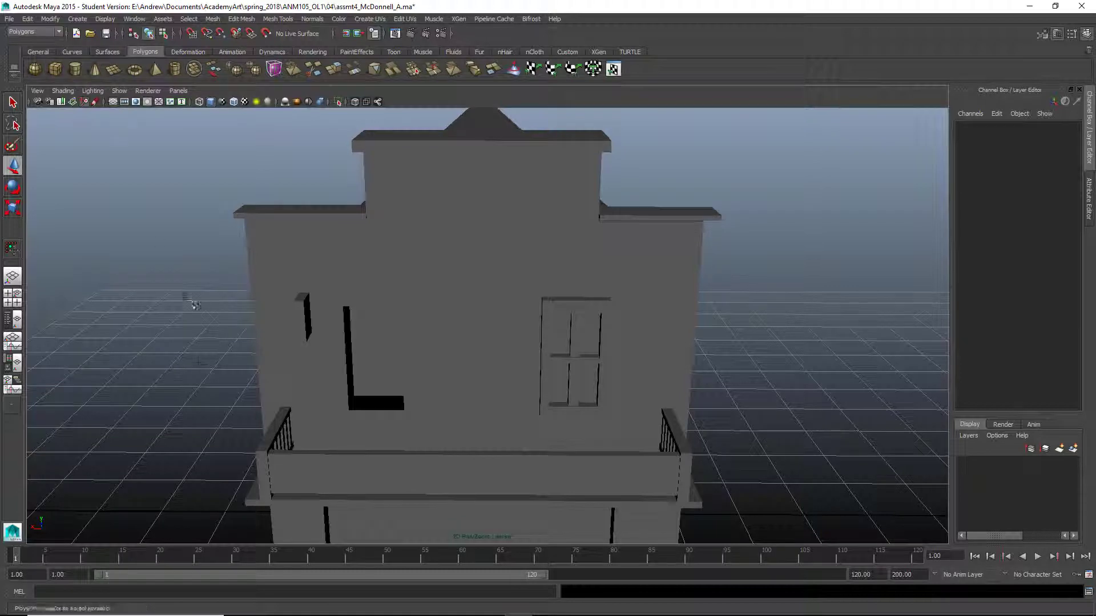
alt+middle_drag(341, 496, 370, 298)
alt+right_drag(370, 298, 133, 312)
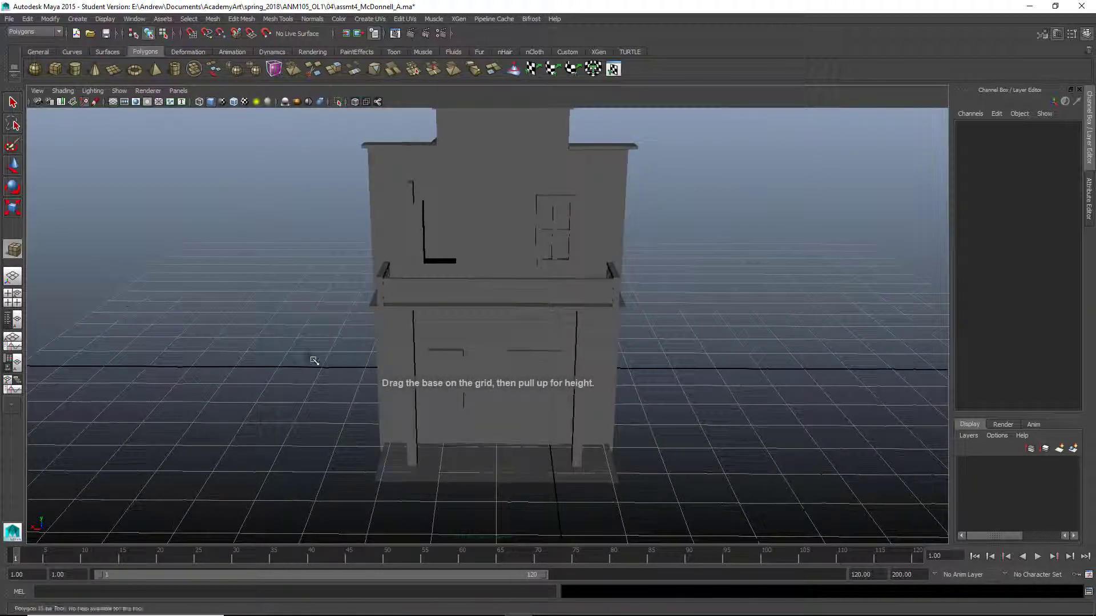
click(76, 19)
mouse_move(115, 46)
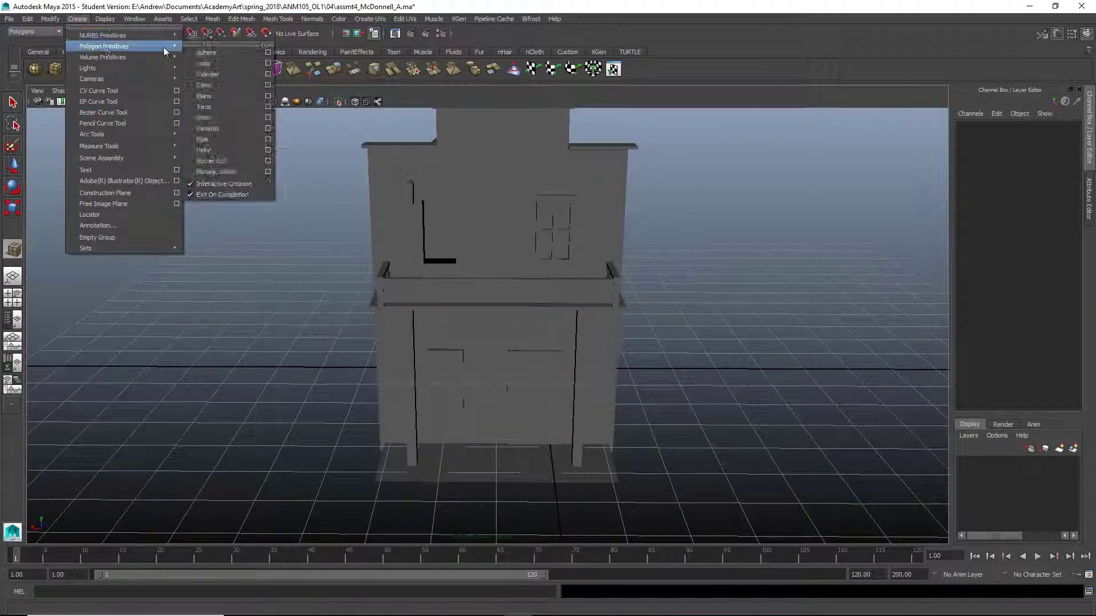
click(195, 184)
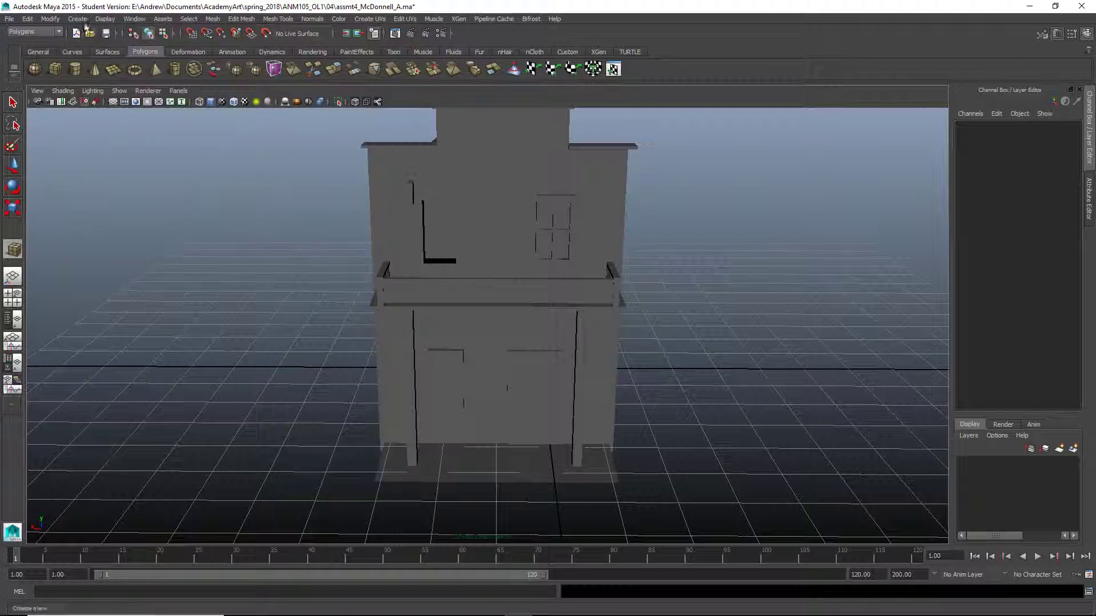
click(56, 69)
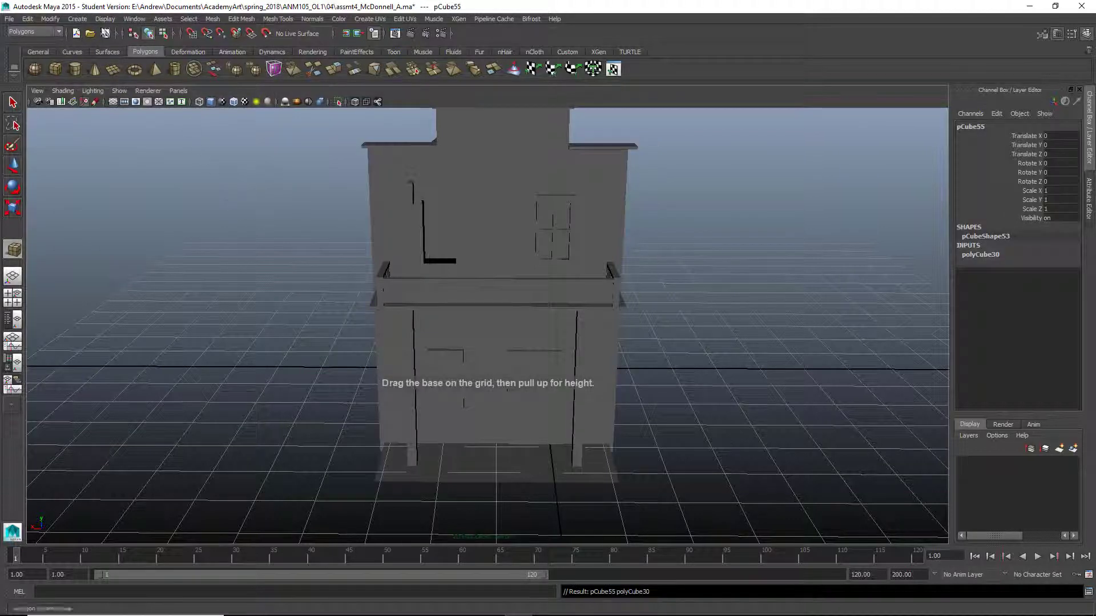
- Create two more polygon cubes at the origin, resetting the polygon cube options to their defaults in between
click(77, 19)
mouse_move(114, 47)
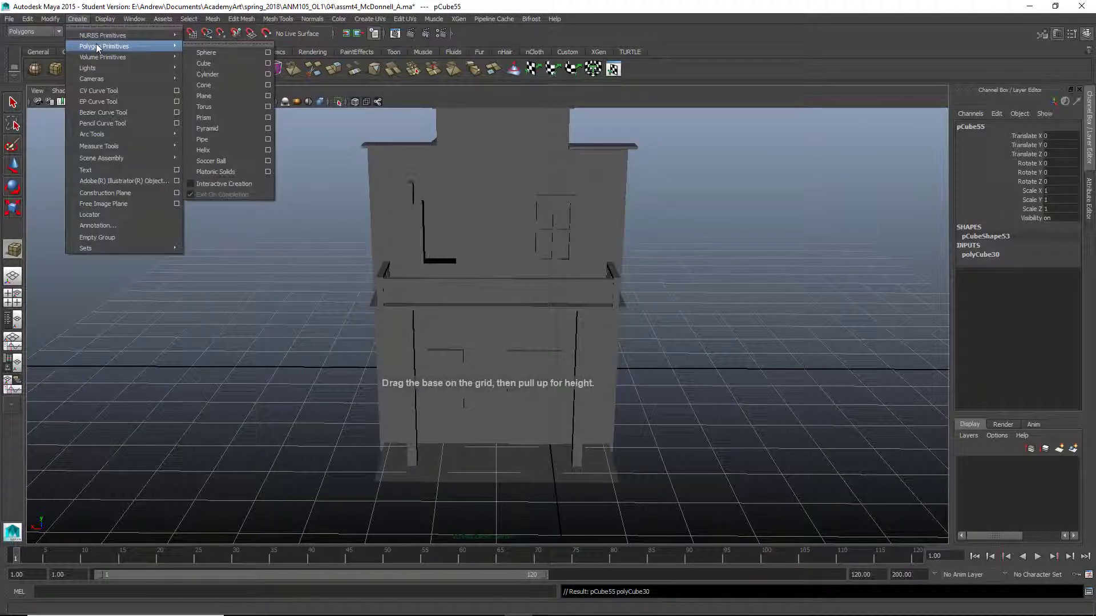
click(219, 64)
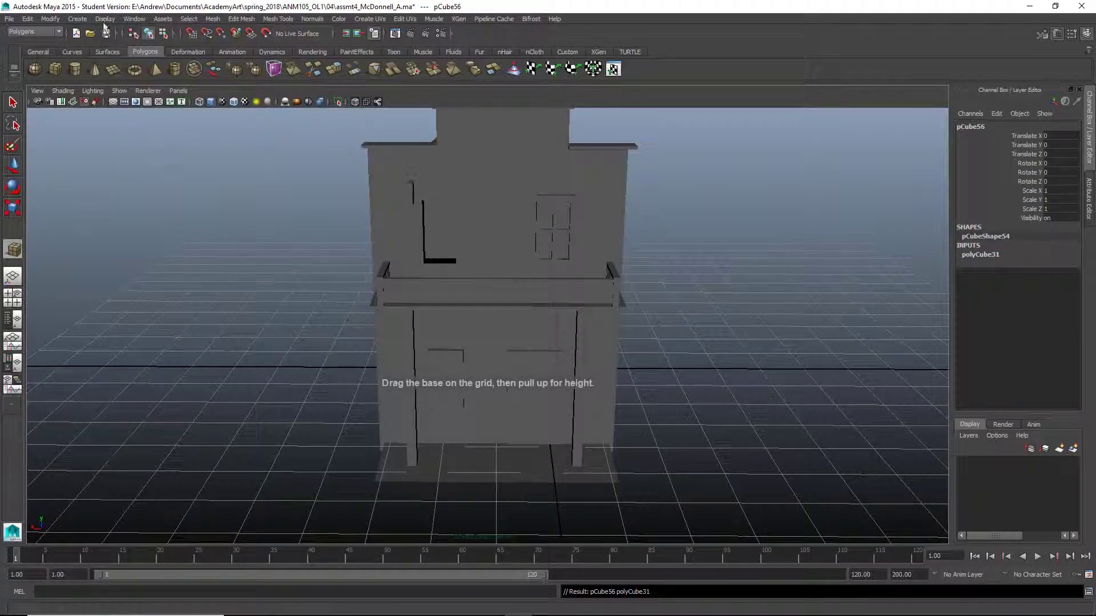
click(77, 19)
mouse_move(114, 46)
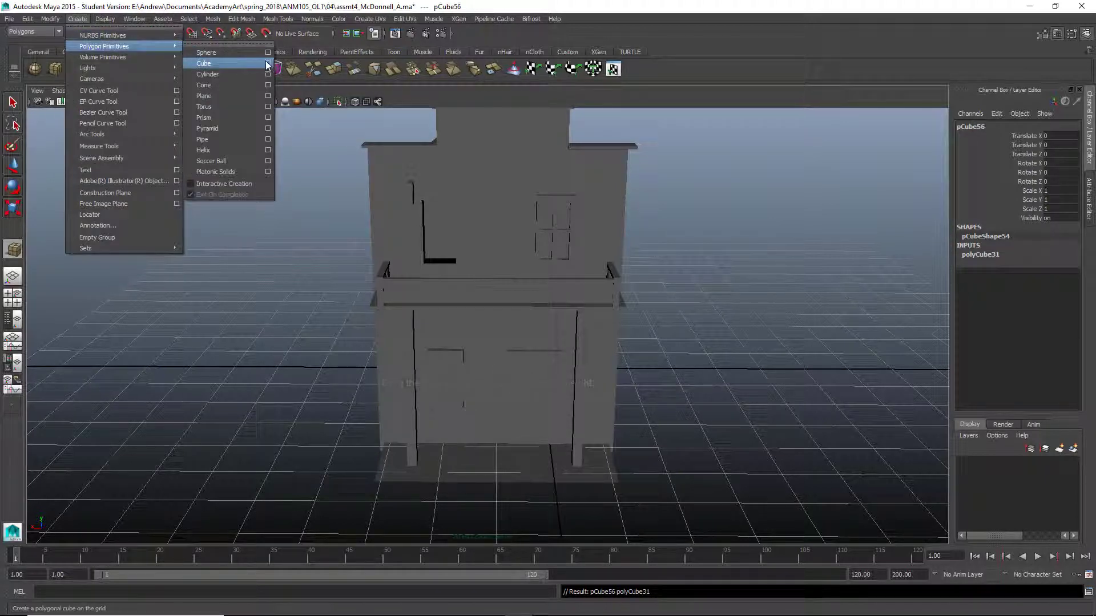
click(268, 64)
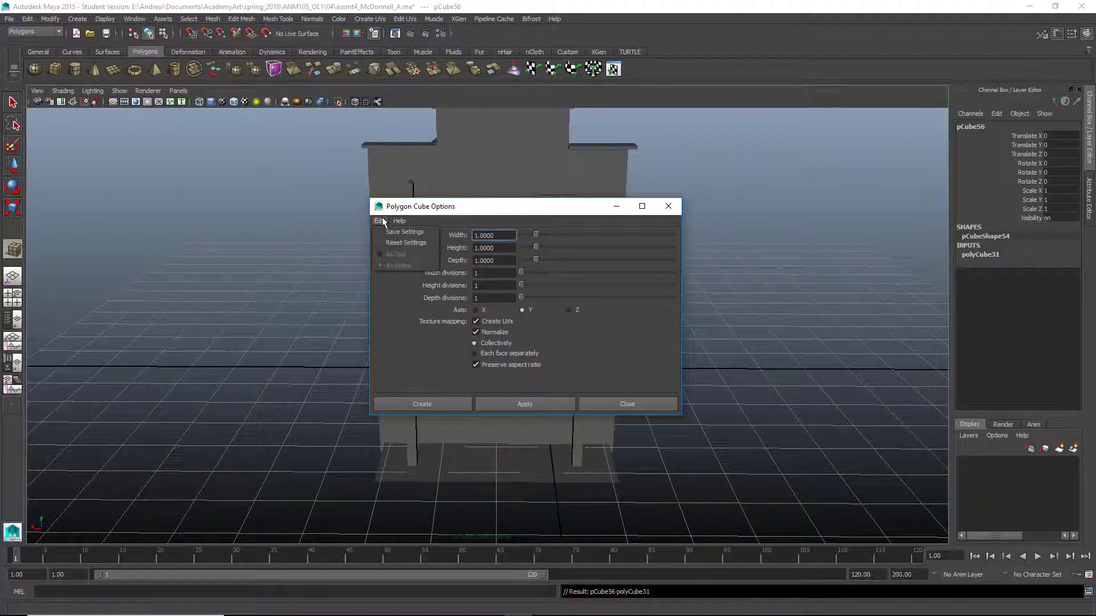
click(394, 243)
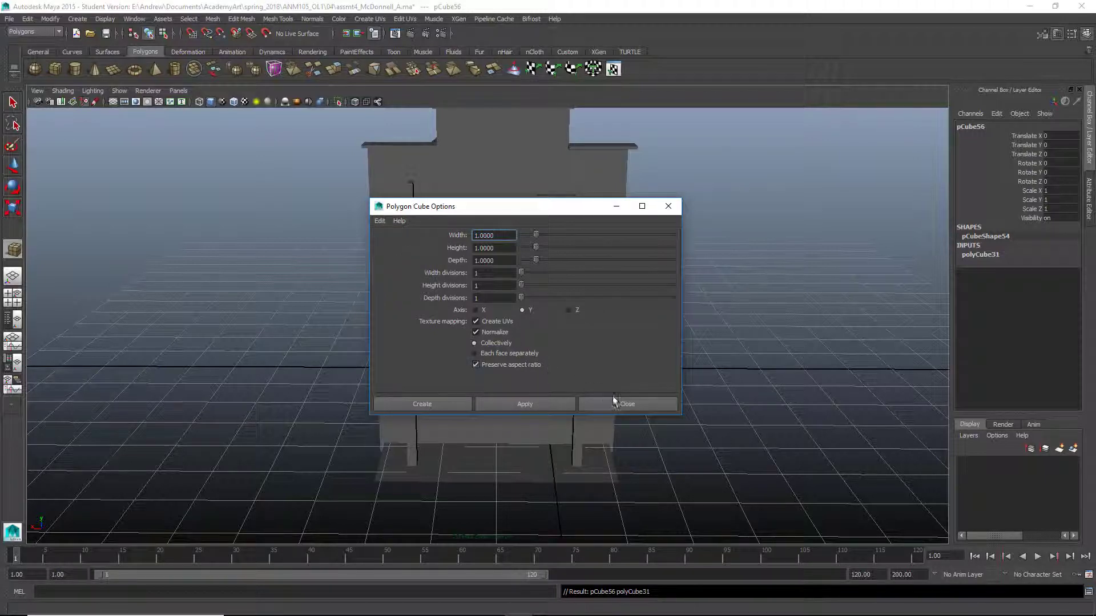
click(614, 402)
click(88, 20)
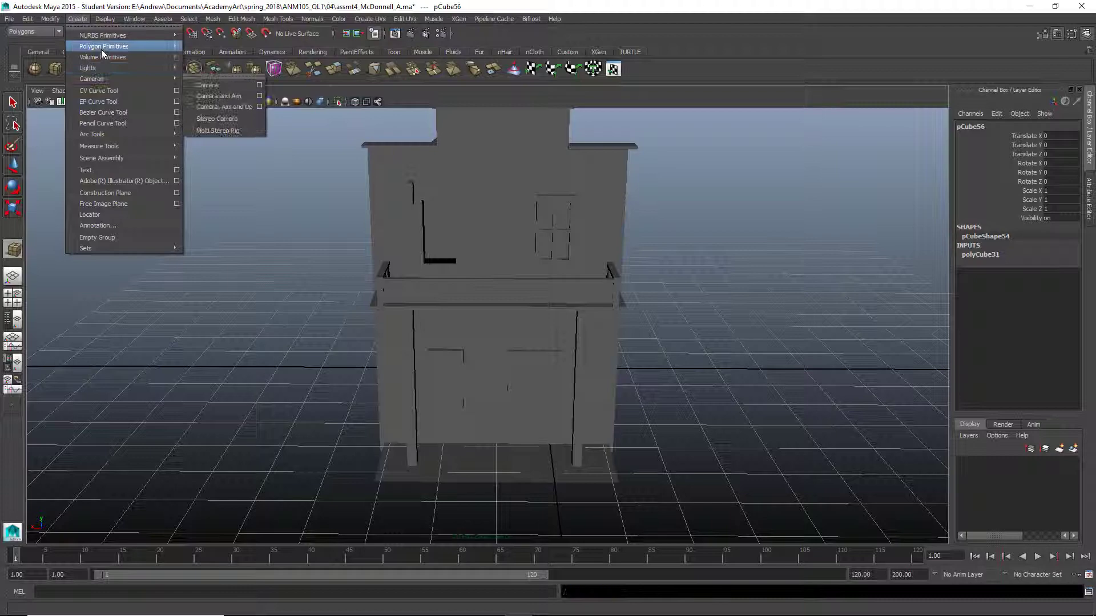
mouse_move(101, 48)
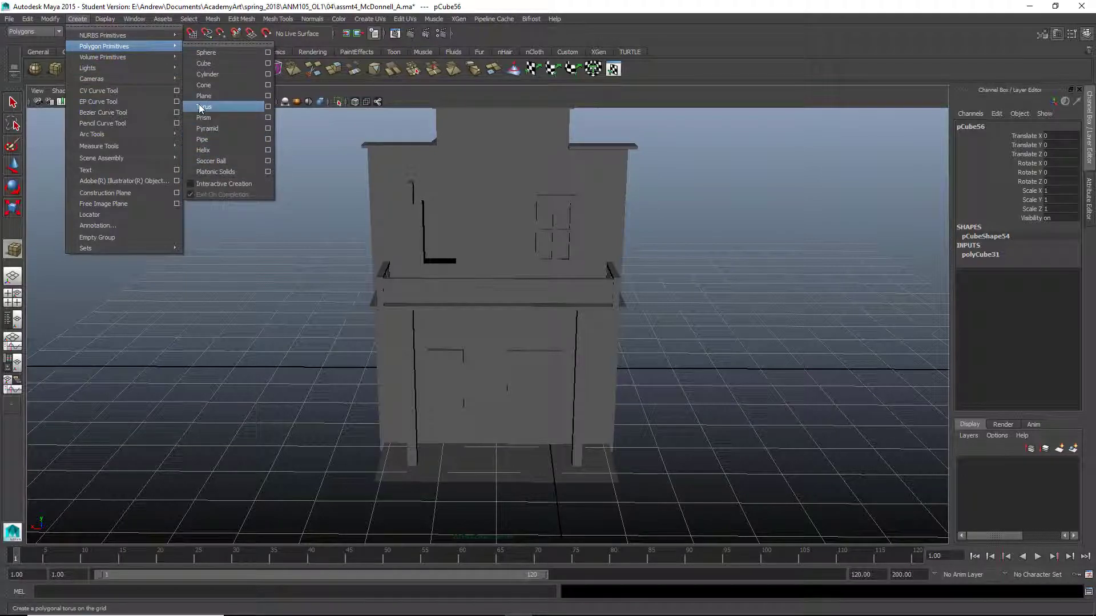
click(203, 64)
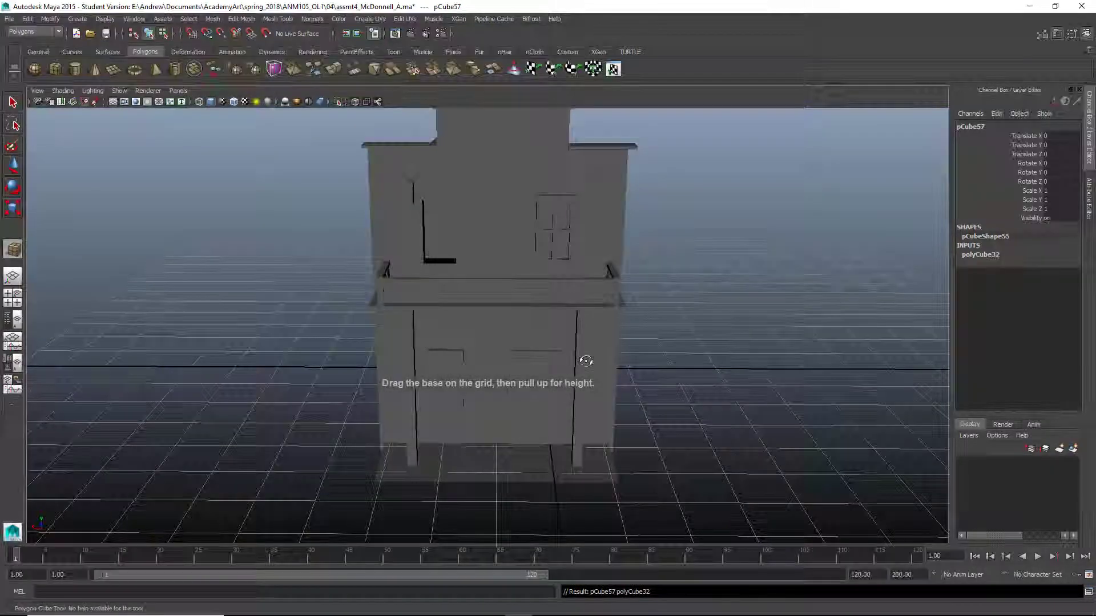
- Separate the stacked cubes by moving two of them out beside the building, to Translate X -7.077 and -8.83
alt+drag(582, 359, 542, 407)
key(w)
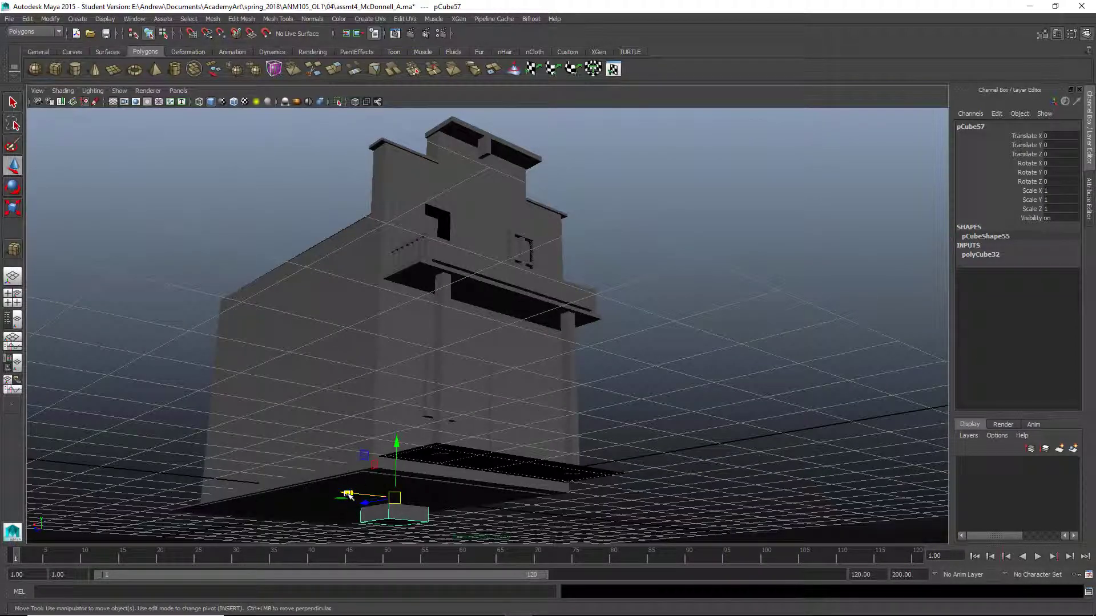
drag(348, 494, 571, 516)
click(398, 511)
drag(394, 504, 614, 498)
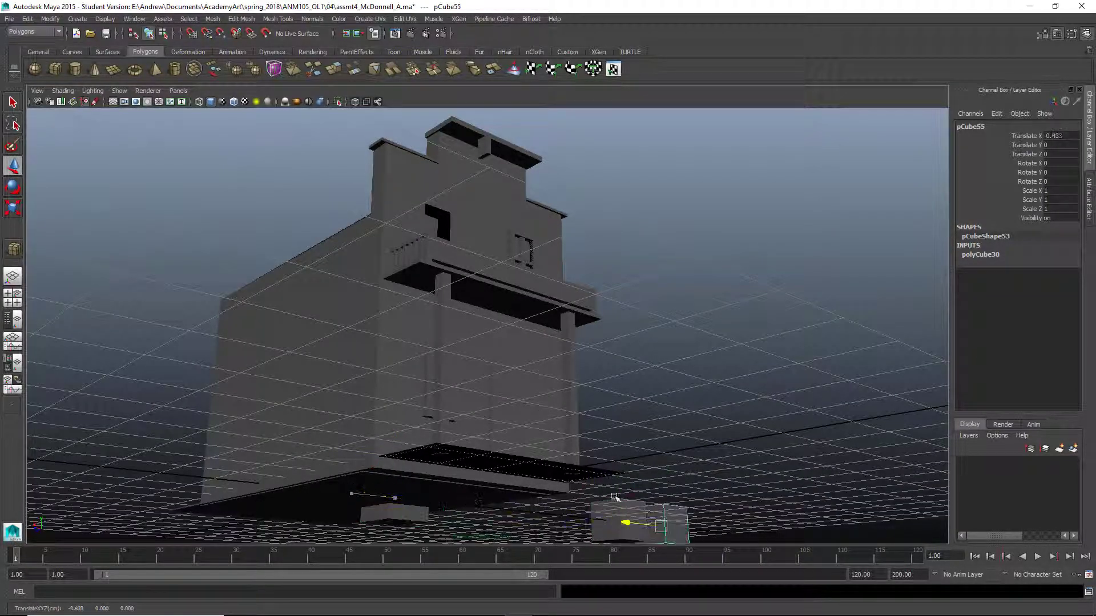
- Delete the cube under the building and the nearer of the two cubes beside it
click(393, 512)
key(Delete)
click(630, 515)
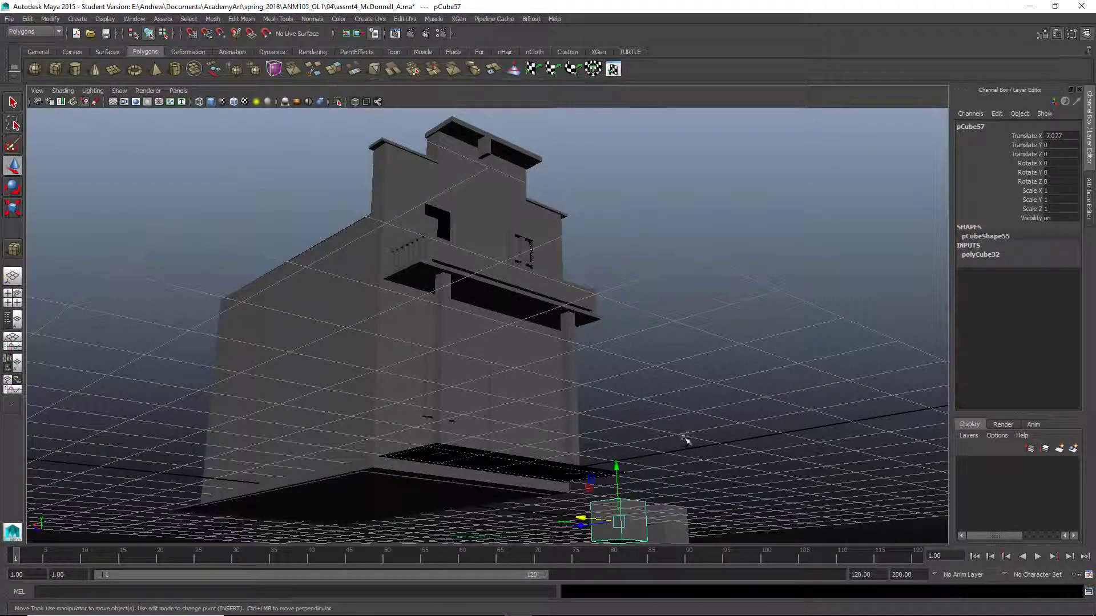
alt+drag(686, 438, 670, 447)
key(Delete)
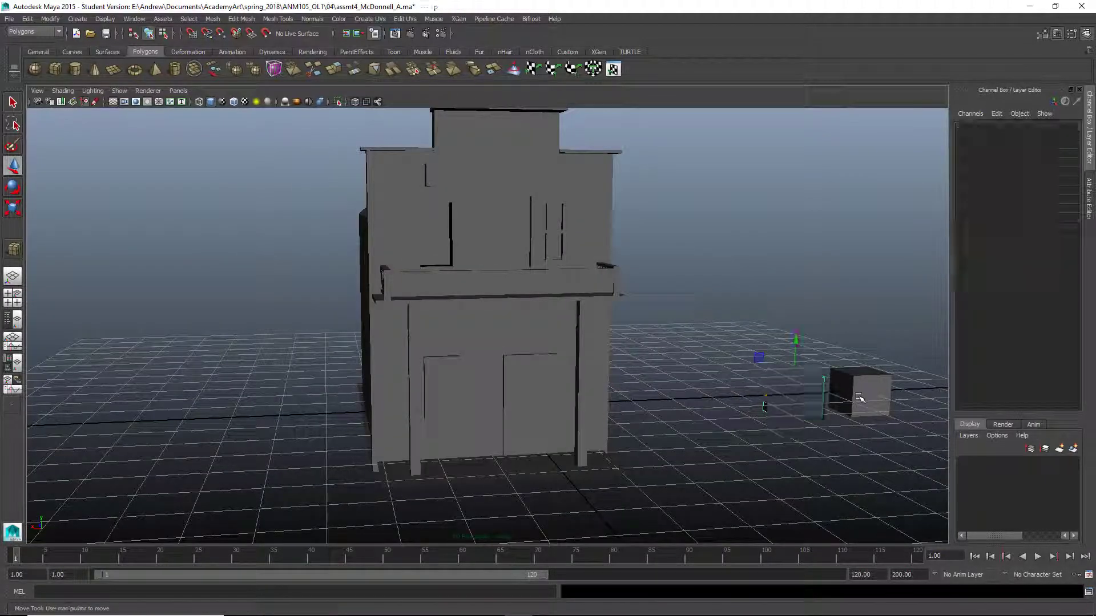
- Relocate the remaining cube's pivot to the lower corner of its front face
click(857, 413)
alt+drag(806, 460, 655, 435)
key(f)
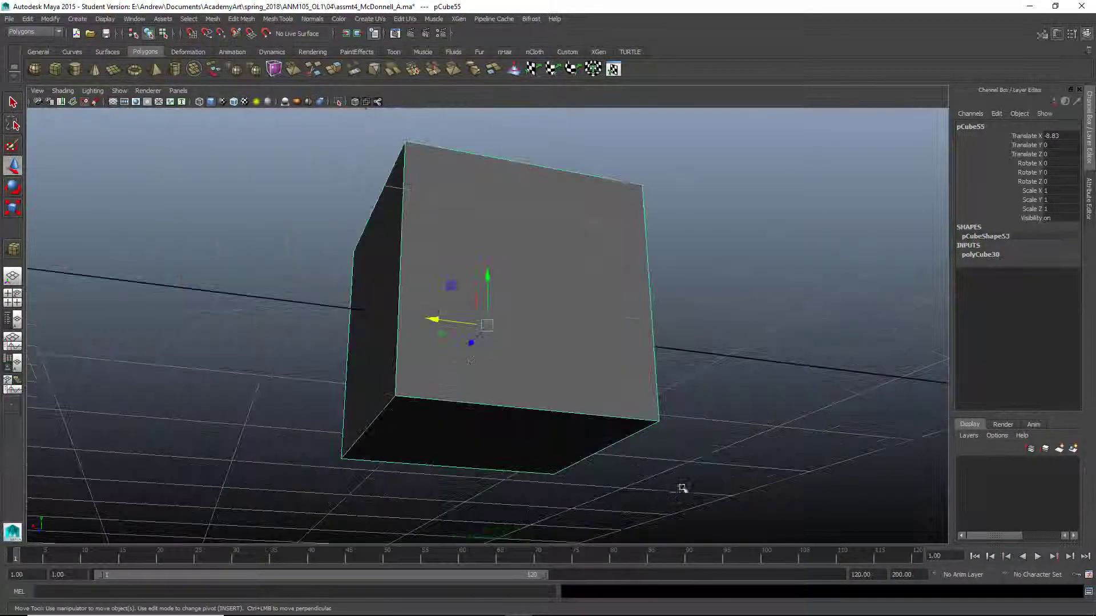
alt+drag(590, 423, 583, 426)
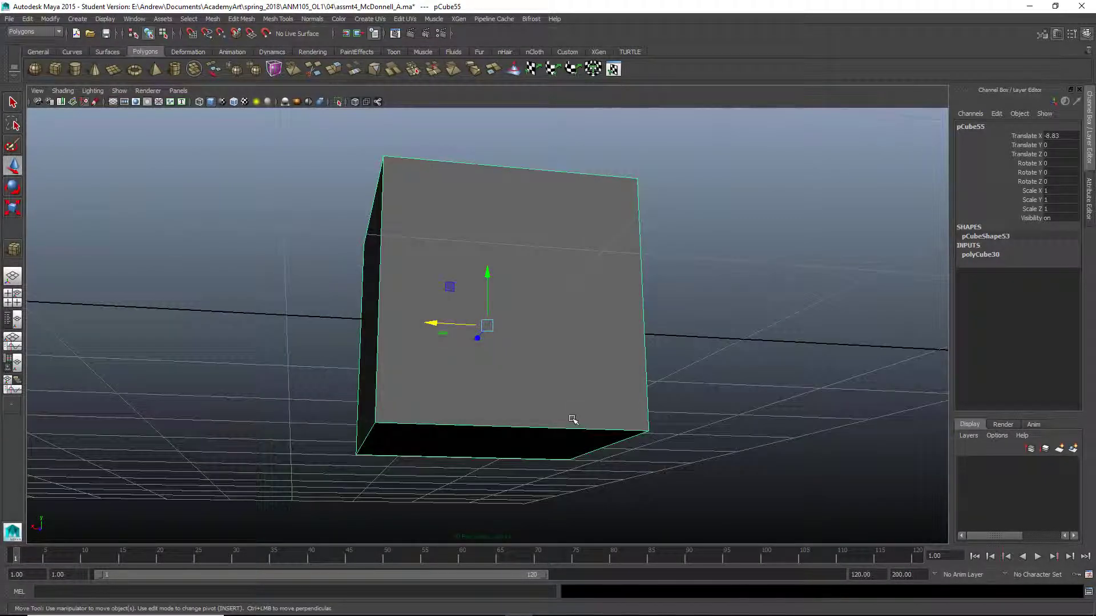
click(478, 338)
click(487, 326)
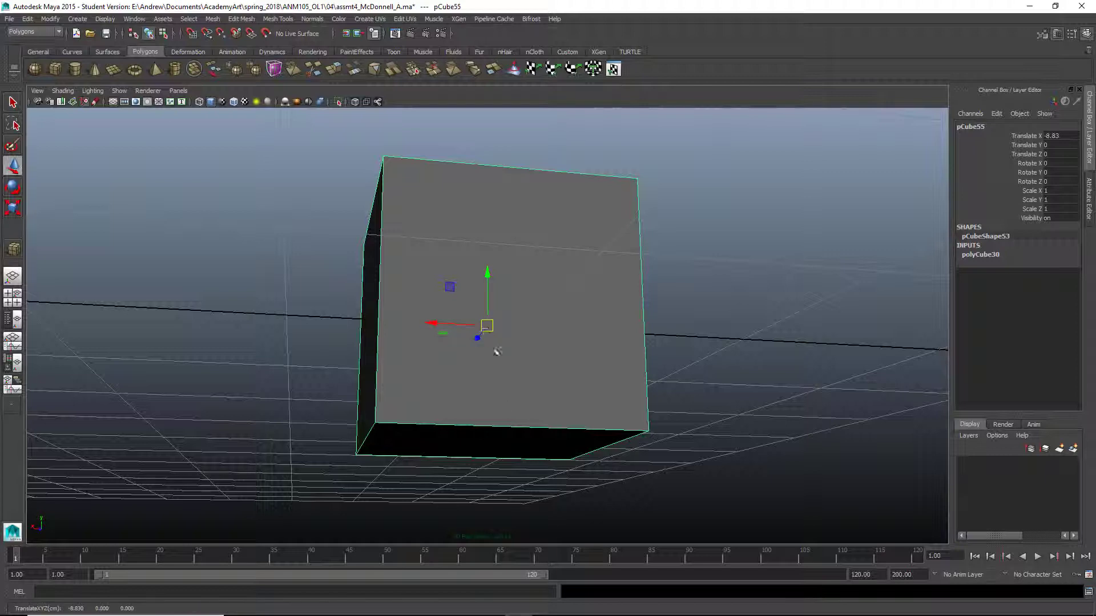
key(Insert)
drag(443, 381, 385, 403)
key(Insert)
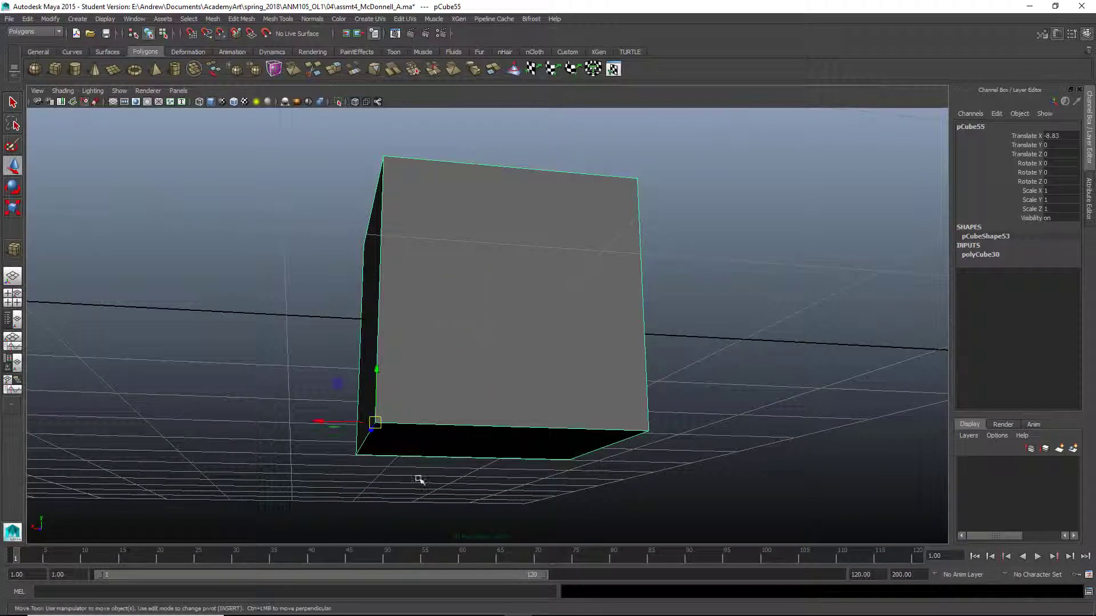
- Place the cube by its pivot at the lower corner of the empty upper window opening, at Translate 1.834, 3.988, -3.434
alt+drag(416, 480, 423, 411)
alt+right_drag(422, 411, 396, 298)
alt+drag(396, 299, 414, 269)
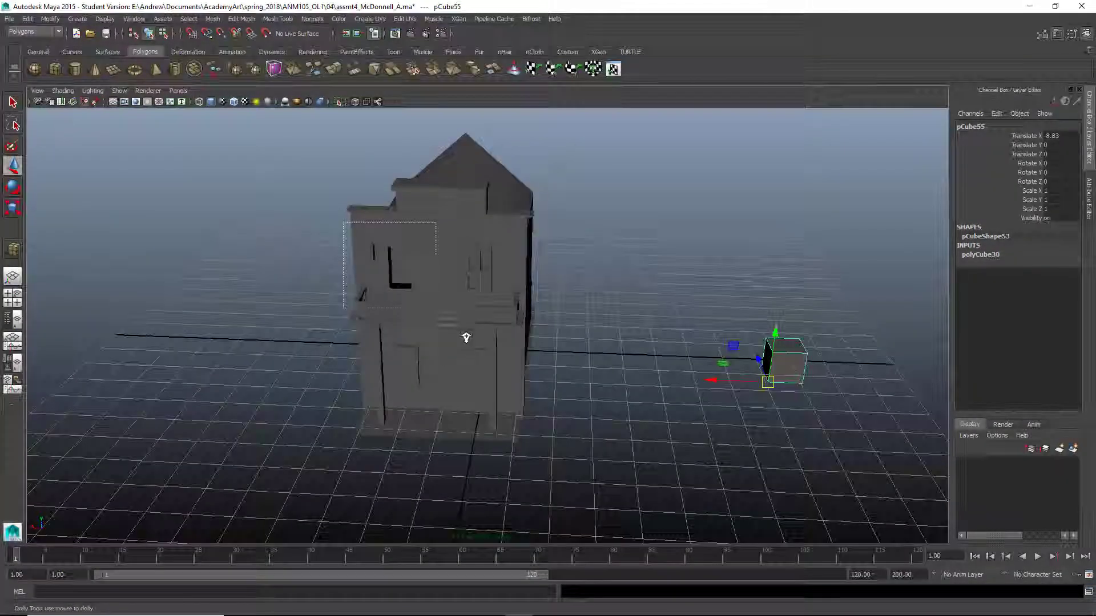
scroll(459, 340, up, 10)
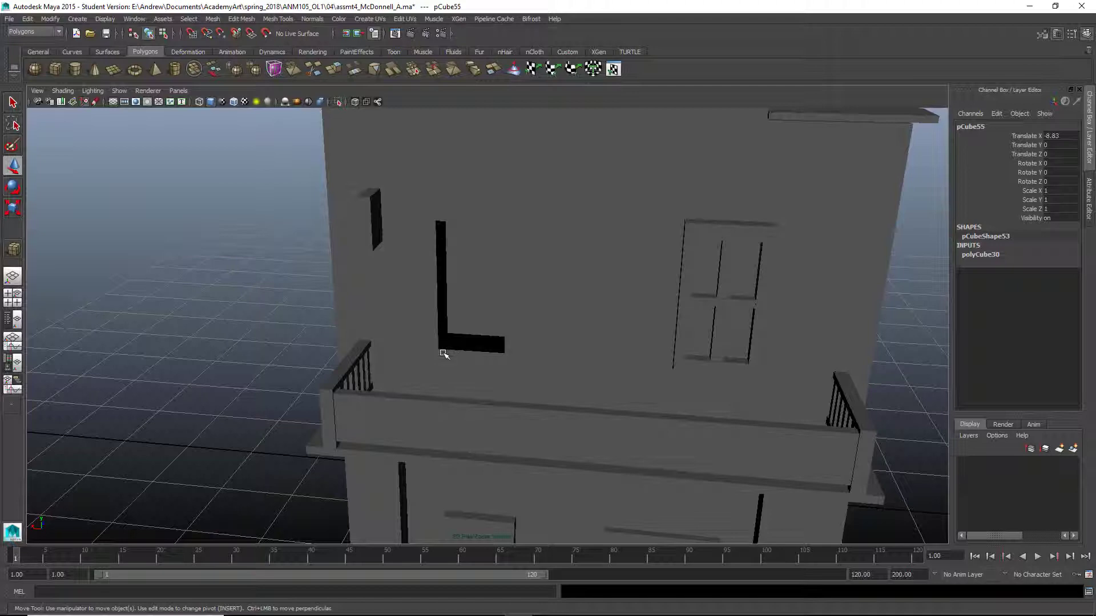
middle_drag(445, 355, 437, 349)
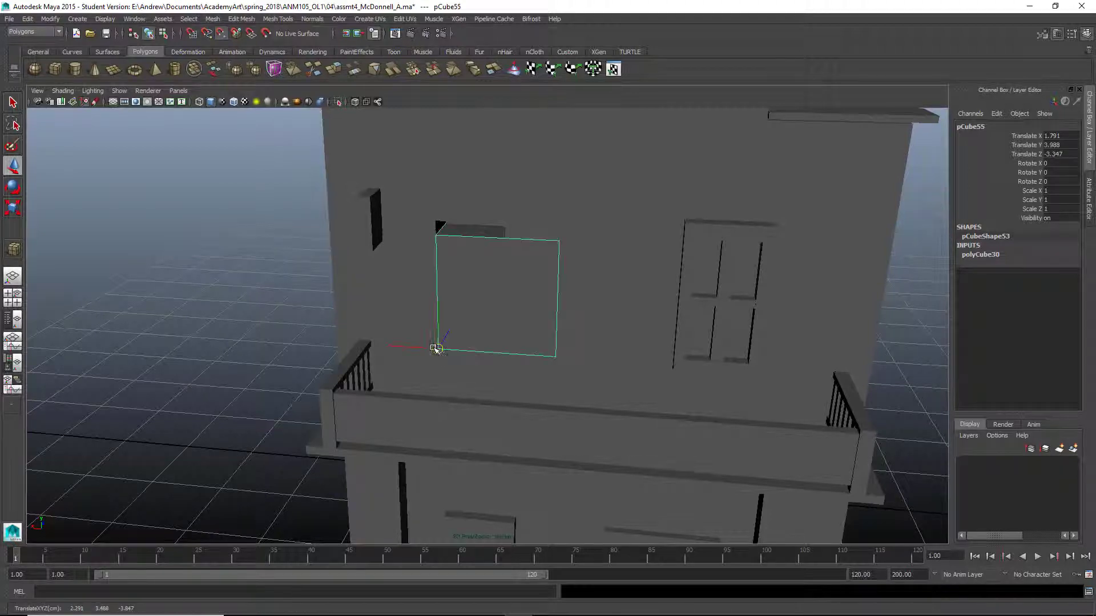
mouse_move(471, 354)
alt+mouse_down()
mouse_move(516, 333)
mouse_move(485, 340)
alt+mouse_up()
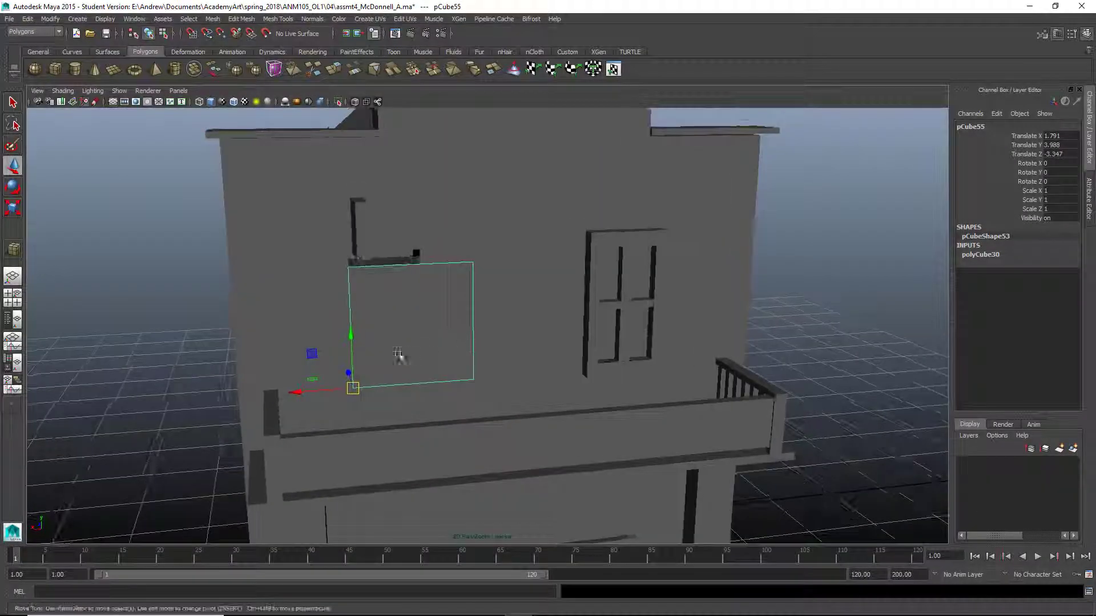
alt+right_drag(399, 357, 506, 369)
mouse_move(272, 408)
mouse_down()
mouse_move(314, 395)
mouse_move(275, 412)
mouse_up()
- Scale the cube to 0.654 in X, 1.177 in Y and 0.676 in Z to fit the window opening
key(r)
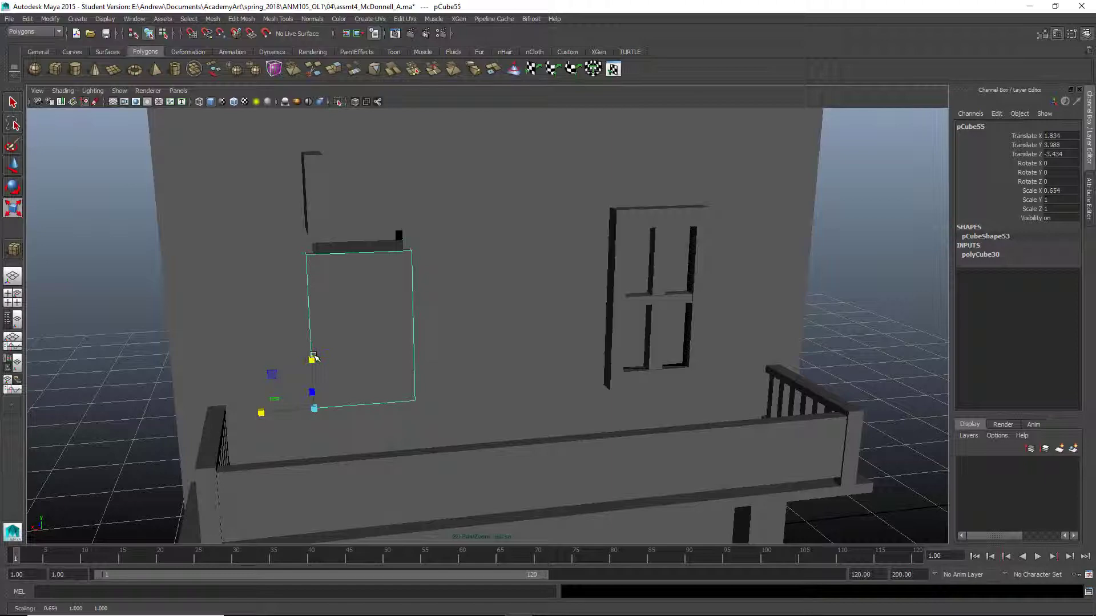
drag(313, 357, 311, 353)
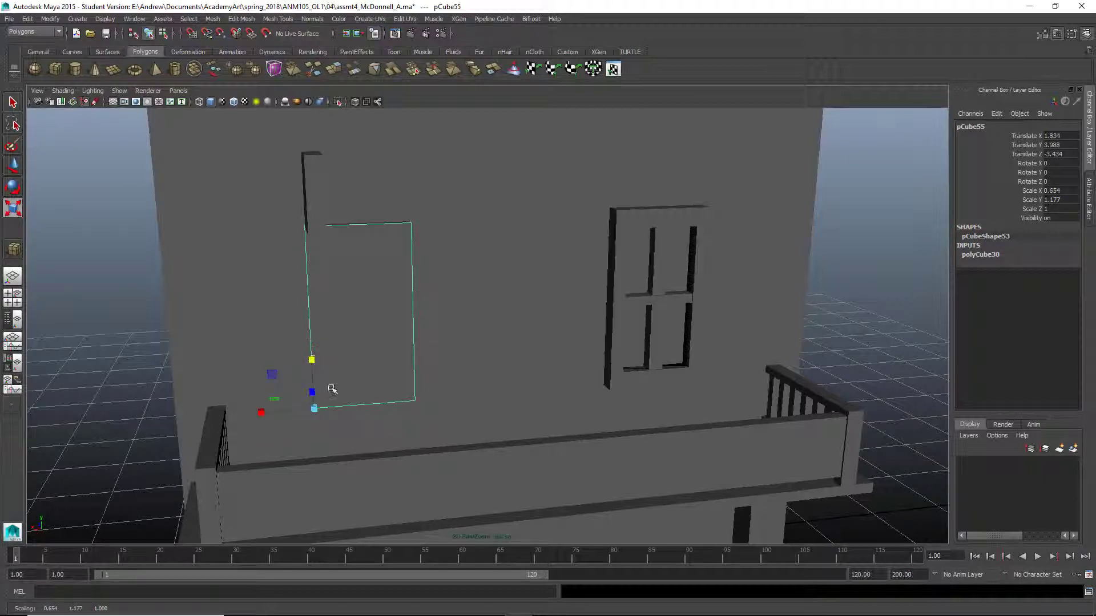
key(4)
alt+drag(347, 402, 456, 401)
key(f)
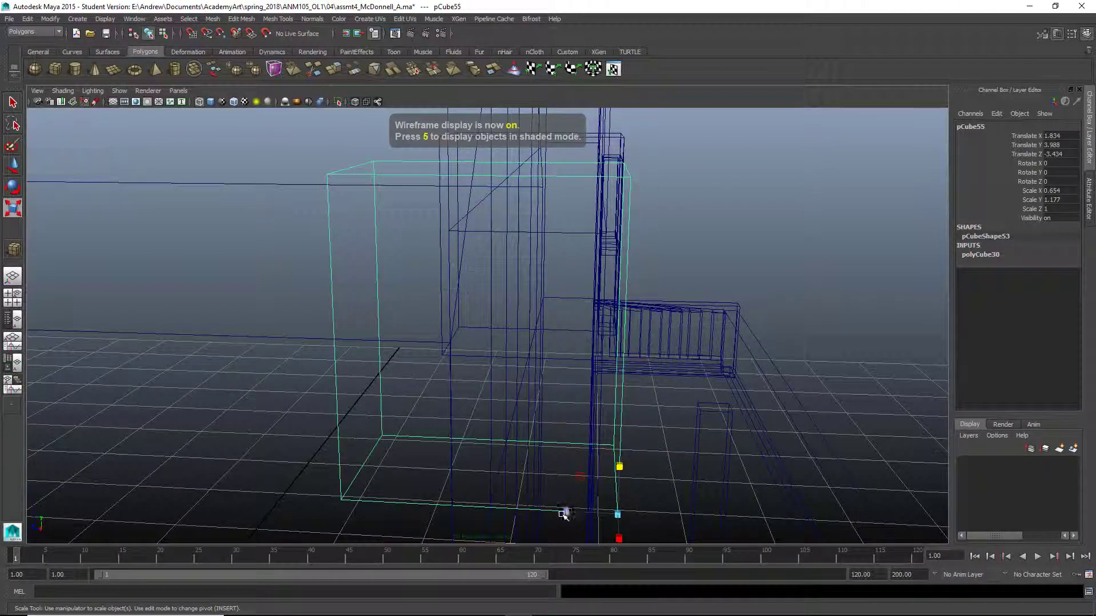
drag(564, 513, 526, 406)
right_drag(525, 343, 525, 370)
click(514, 392)
alt+drag(513, 391, 561, 403)
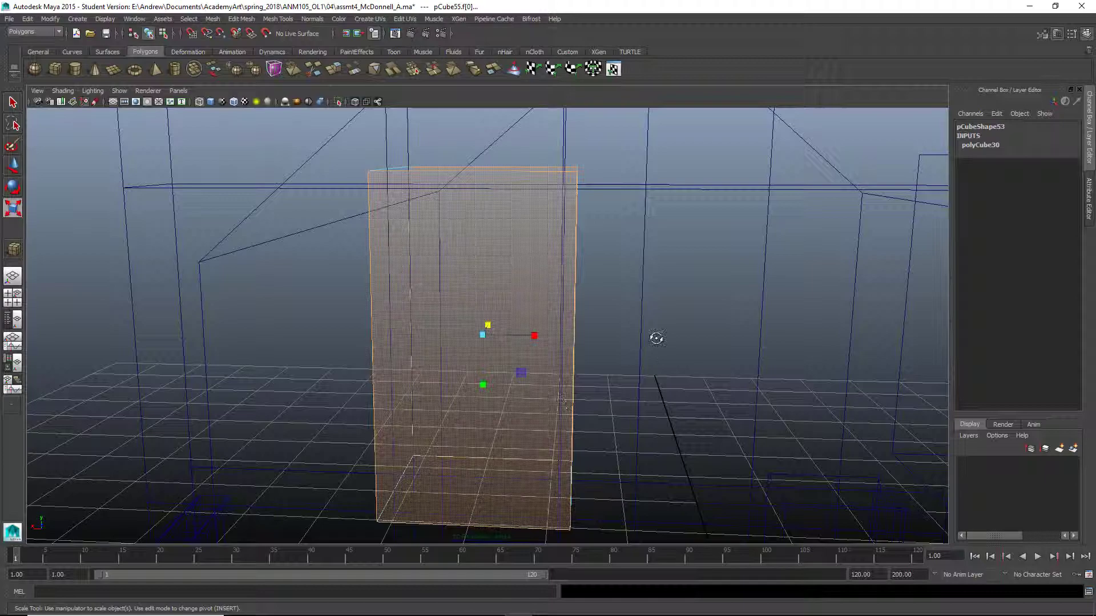
mouse_move(656, 338)
alt+mouse_down()
mouse_move(729, 345)
mouse_move(597, 343)
mouse_move(653, 343)
alt+mouse_up()
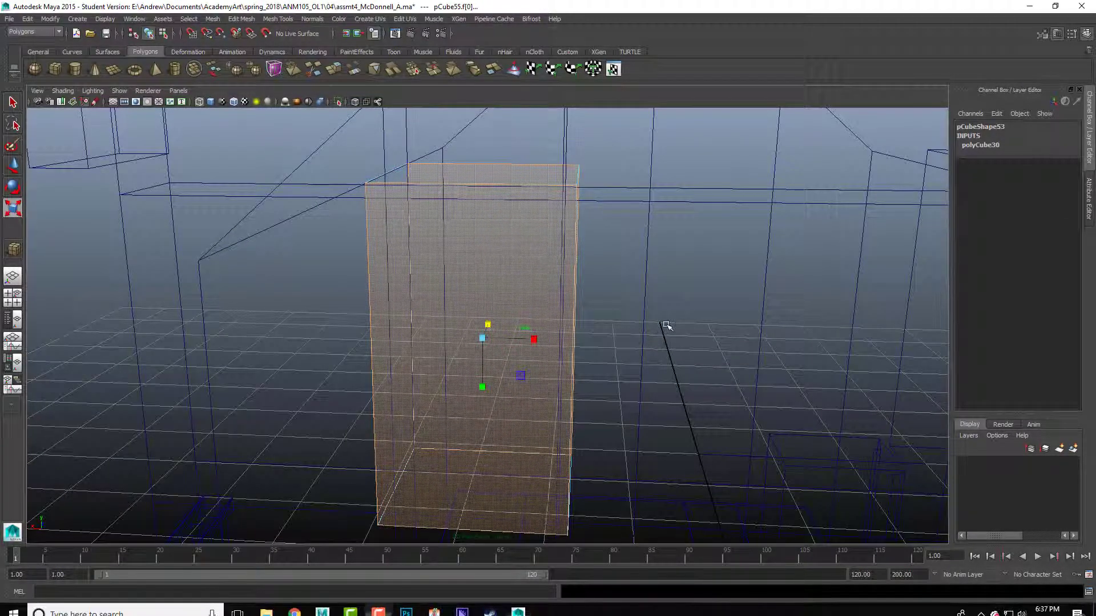
right_drag(534, 276, 594, 247)
mouse_move(524, 282)
alt+mouse_down()
mouse_move(708, 308)
mouse_move(338, 297)
mouse_move(516, 282)
mouse_move(536, 288)
mouse_move(418, 306)
mouse_move(673, 345)
mouse_move(600, 342)
mouse_move(697, 347)
mouse_move(575, 343)
mouse_move(675, 348)
alt+mouse_up()
click(412, 293)
- Flatten the window cube to the wall's depth by reducing its Scale Z to 0.139
key(5)
alt+right_drag(676, 347, 558, 340)
click(575, 379)
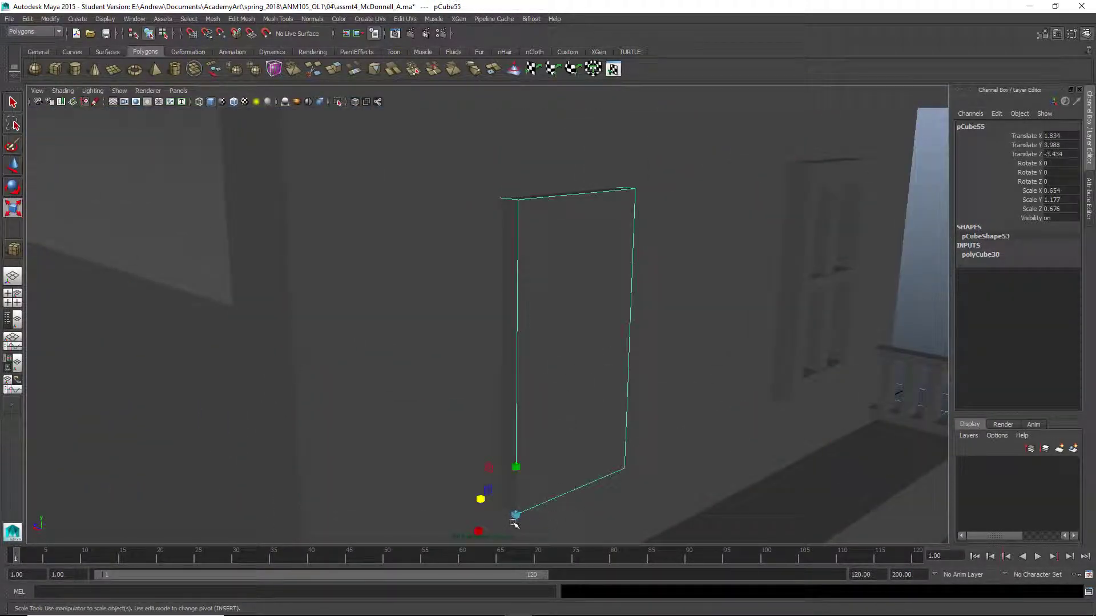
mouse_move(571, 471)
alt+mouse_down()
mouse_move(616, 447)
mouse_move(549, 487)
mouse_move(569, 491)
alt+mouse_up()
key(4)
alt+drag(630, 442, 536, 443)
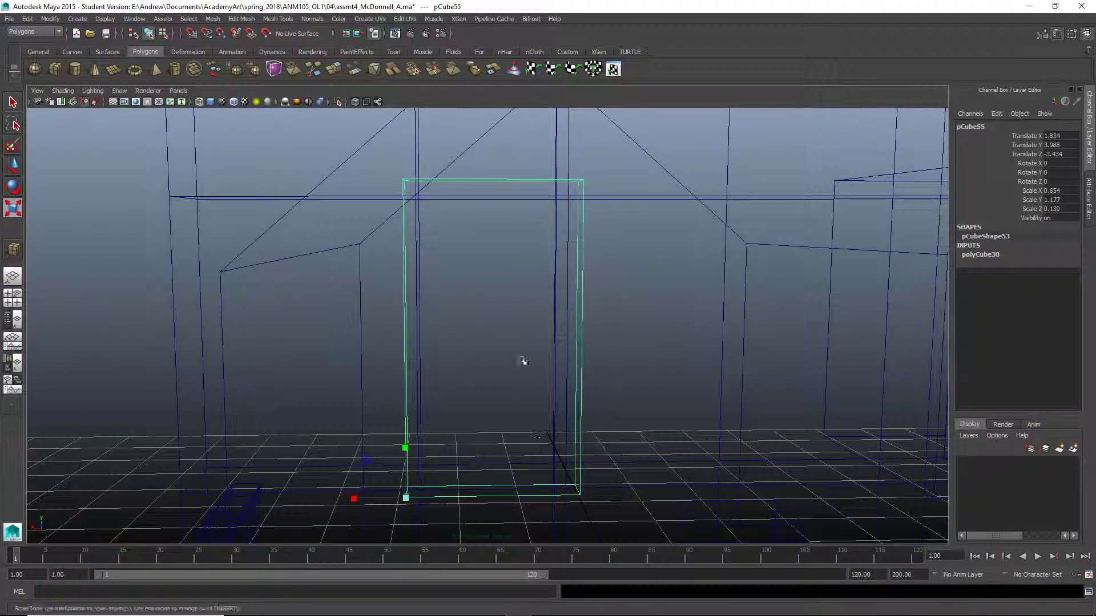
- Extrude the window cube's front and back faces and shrink them to Local Scale 0.831, 0.883, 0.883 to form a frame border
right_drag(513, 326, 477, 294)
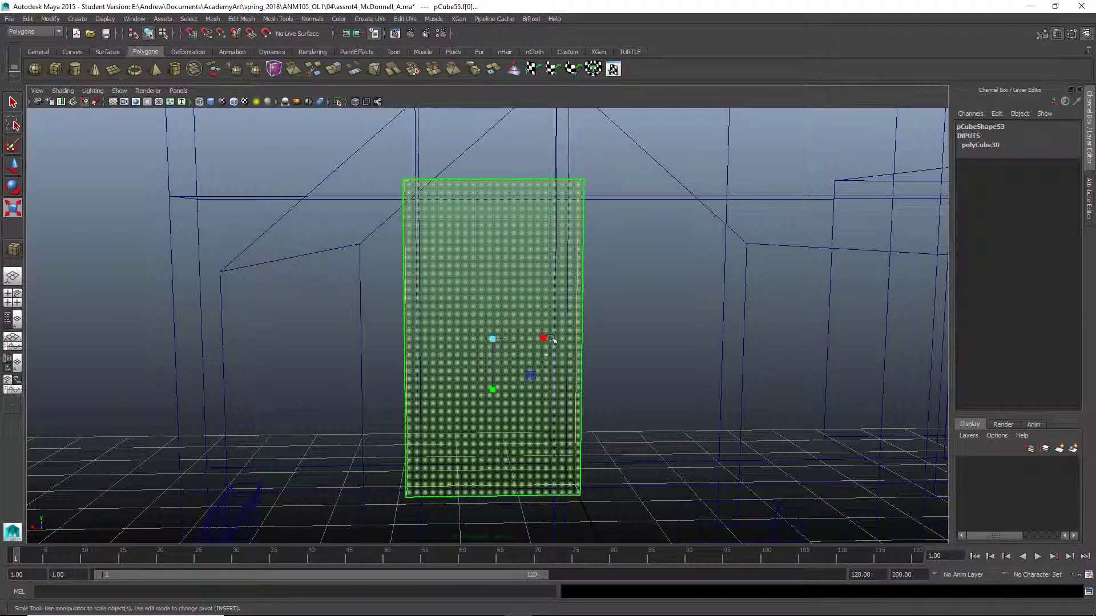
alt+drag(552, 339, 606, 341)
alt+drag(649, 296, 596, 291)
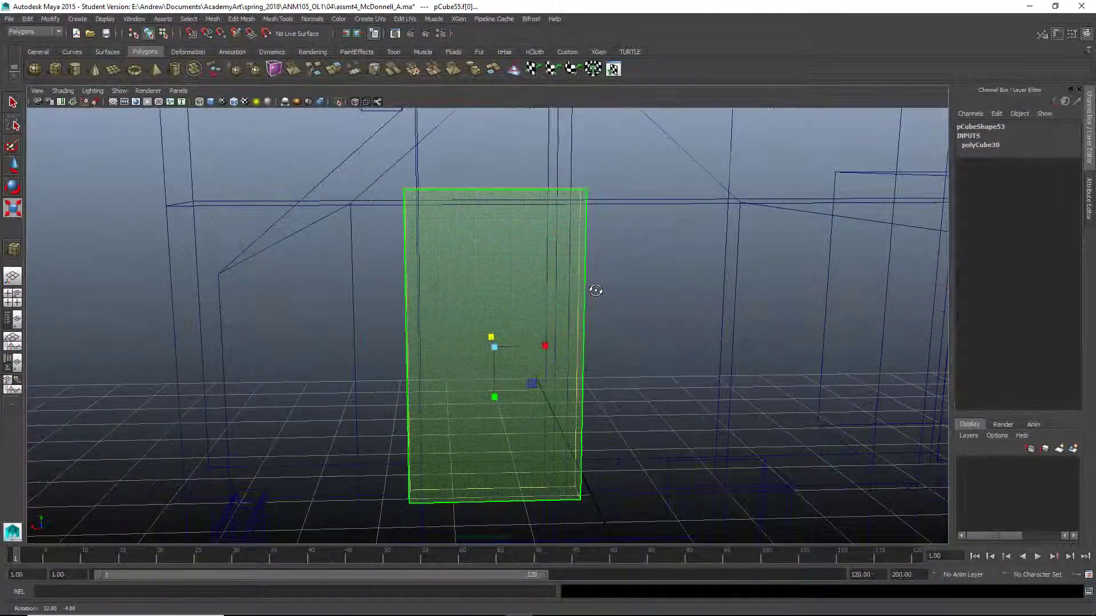
shift+right_click(542, 266)
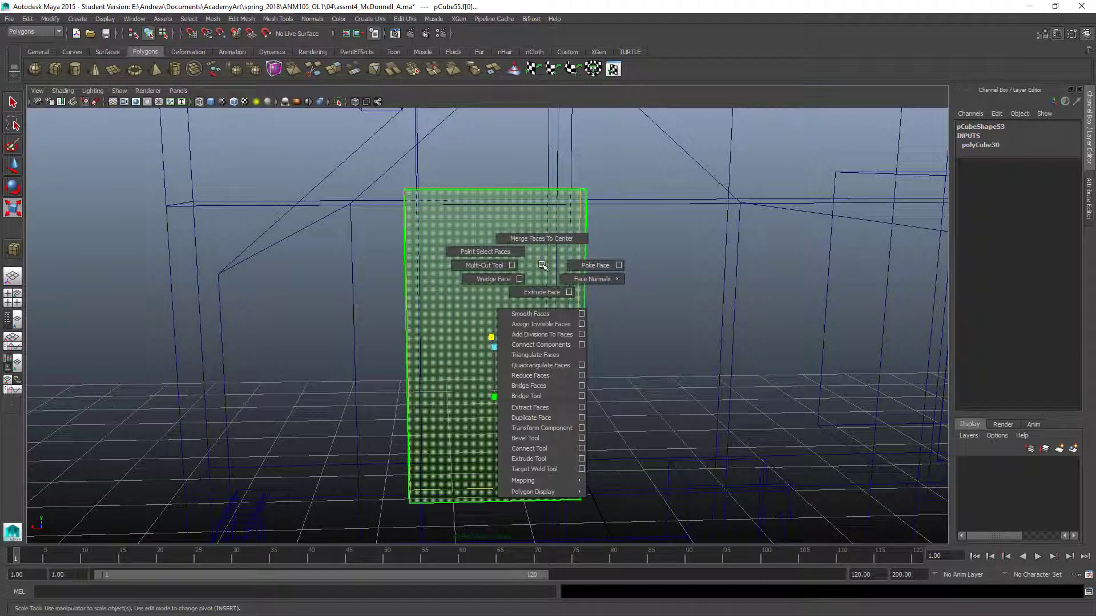
click(546, 291)
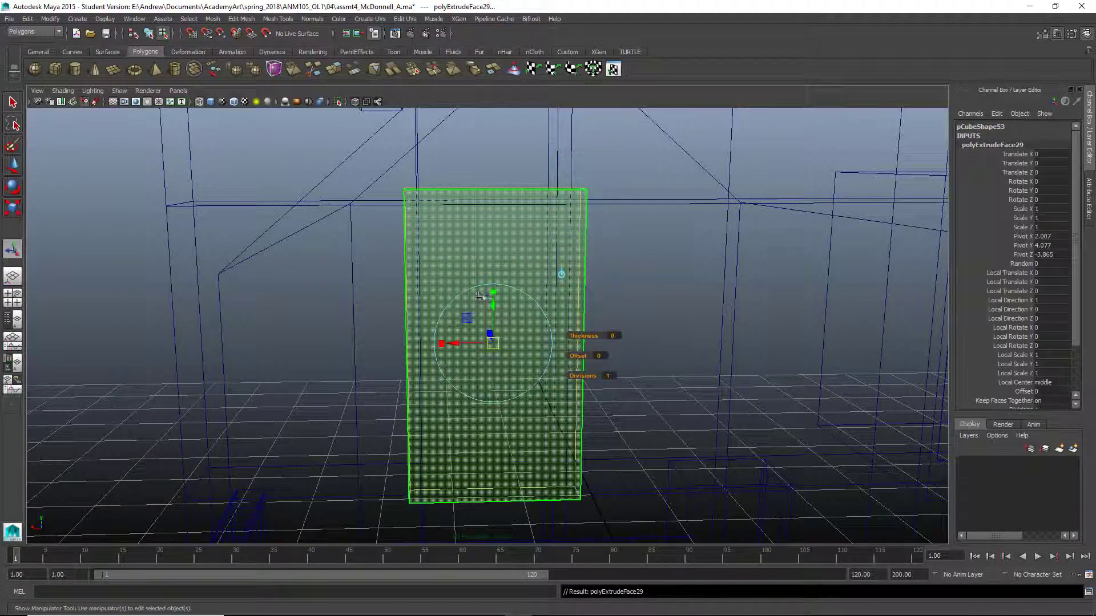
drag(493, 344, 443, 345)
alt+drag(509, 395, 652, 398)
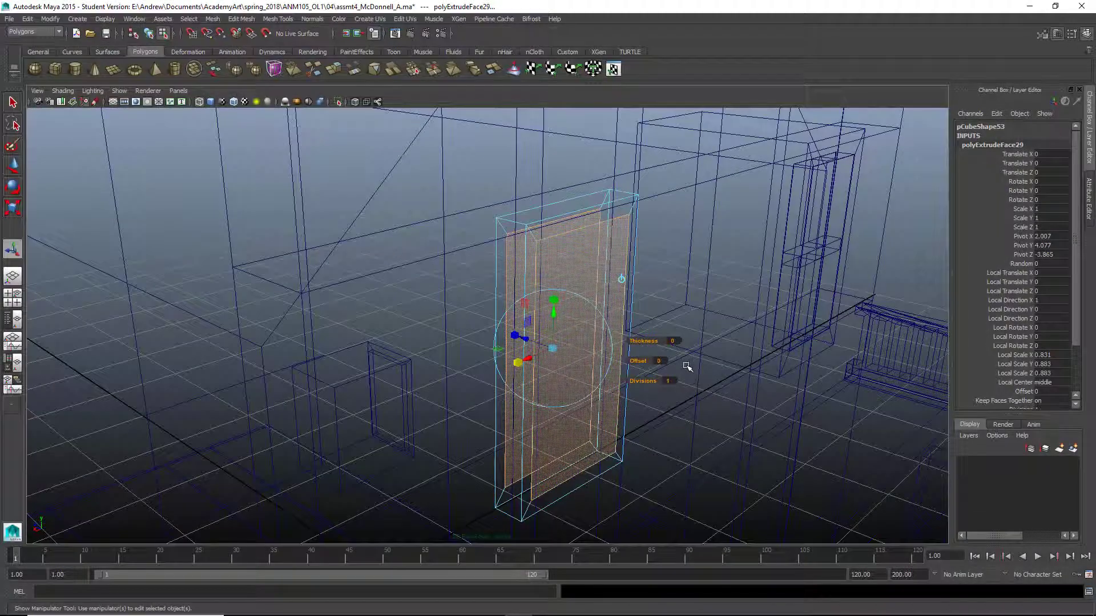
- Extrude the inset faces inward to Local Translate Z -0.056 and delete them to open up the window frame
shift+right_click(679, 293)
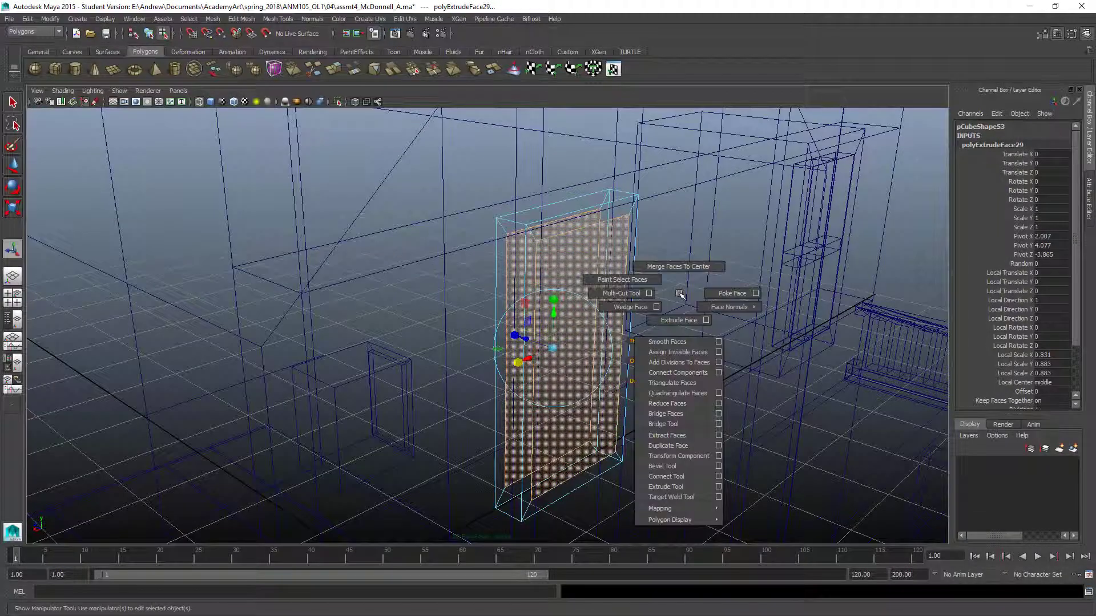
click(679, 319)
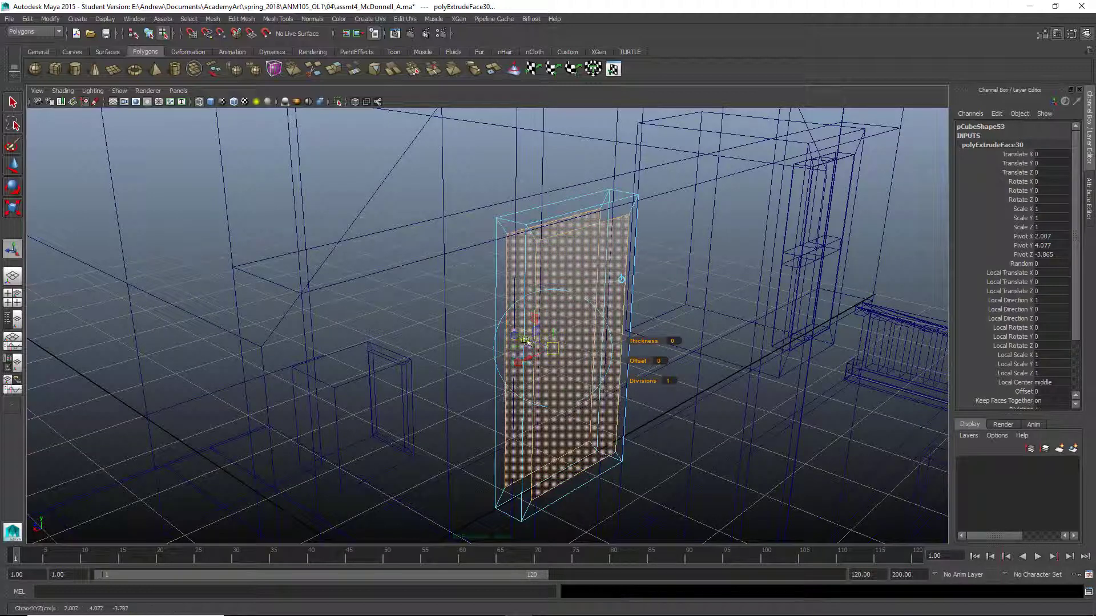
drag(526, 341, 538, 345)
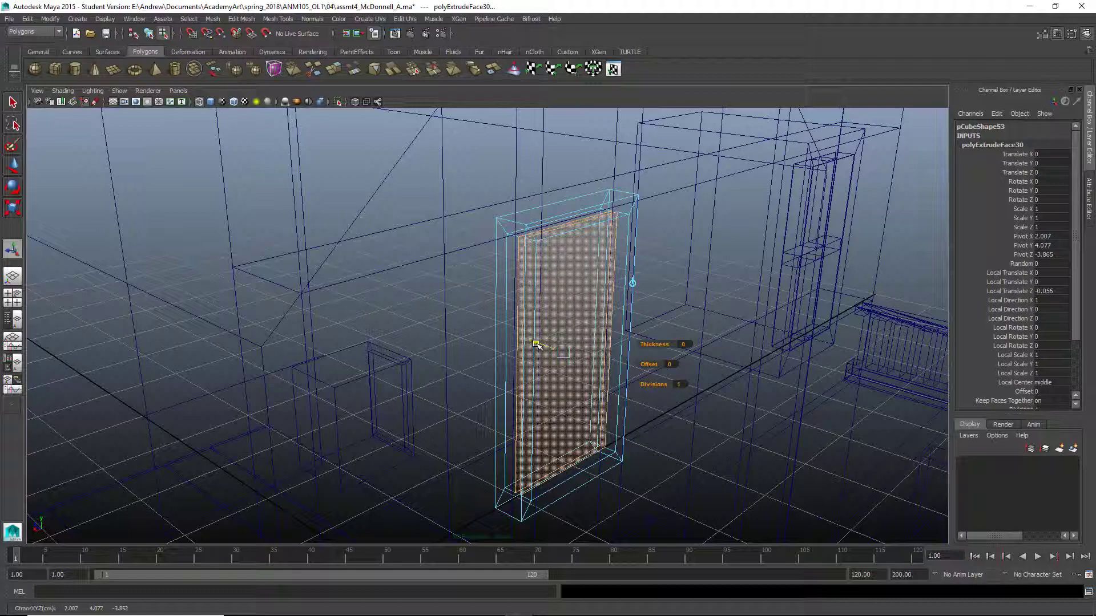
alt+drag(643, 373, 575, 363)
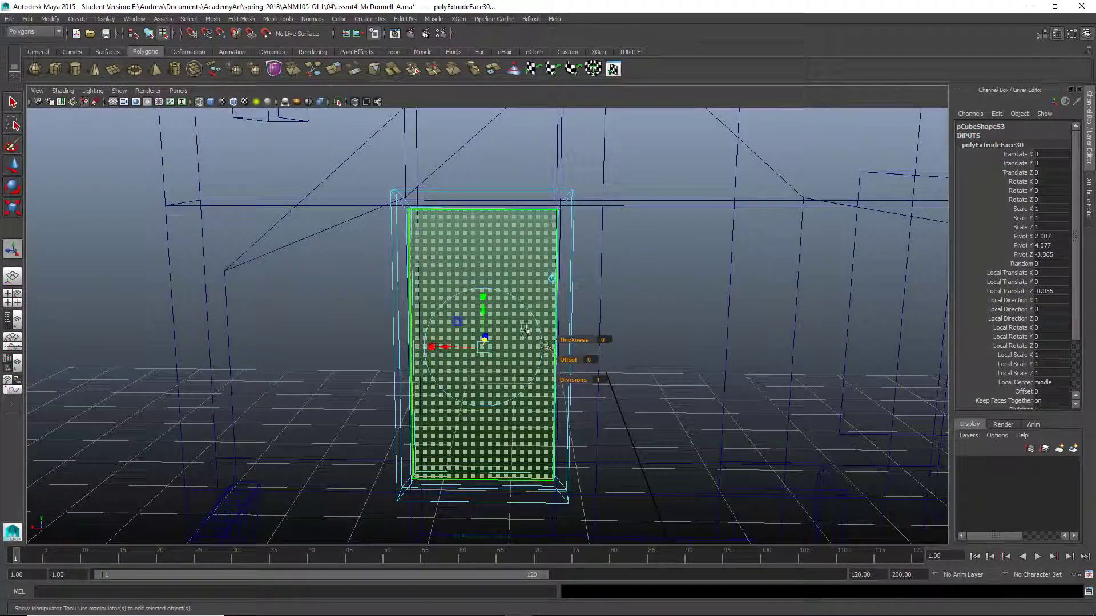
key(Delete)
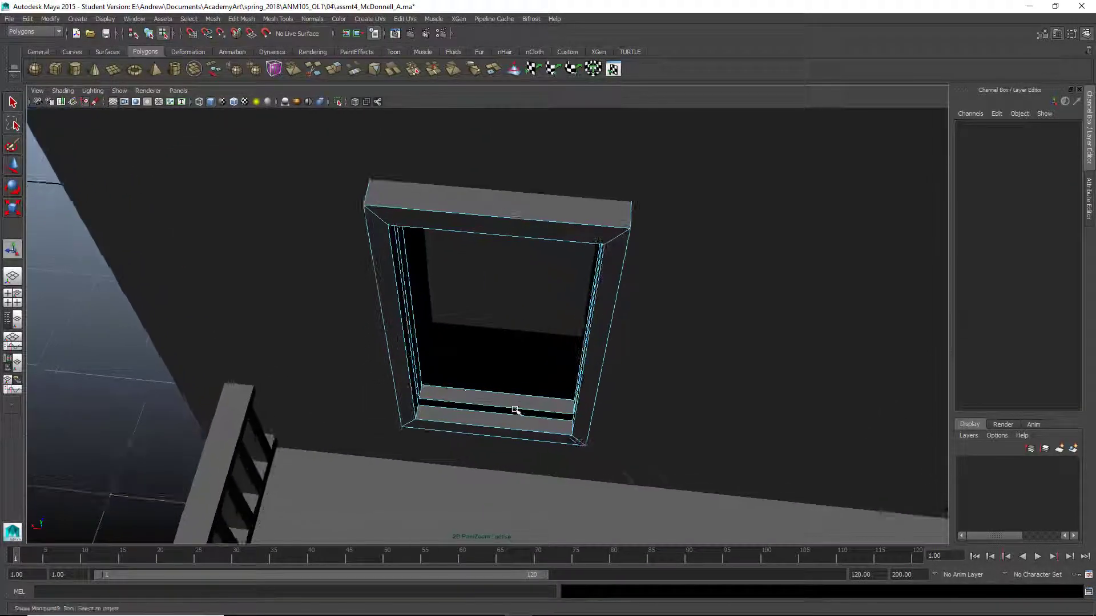
- Move the inner edge loop of the window frame in depth to close the gap between its front and back halves
mouse_move(497, 388)
right_down()
mouse_move(498, 377)
mouse_move(500, 386)
right_up()
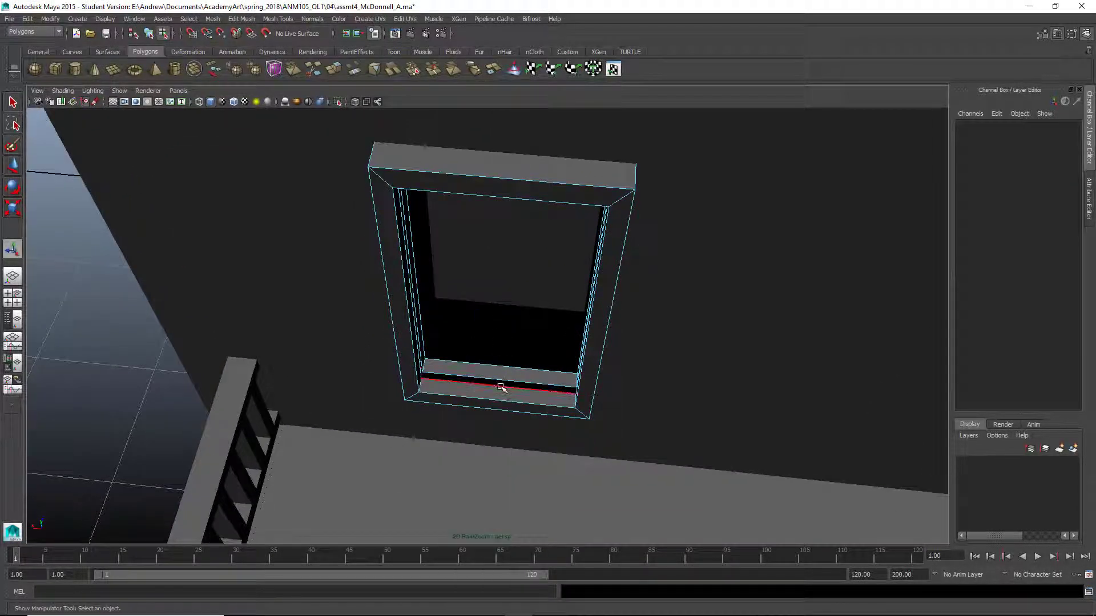
click(502, 388)
alt+drag(502, 387, 516, 416)
key(w)
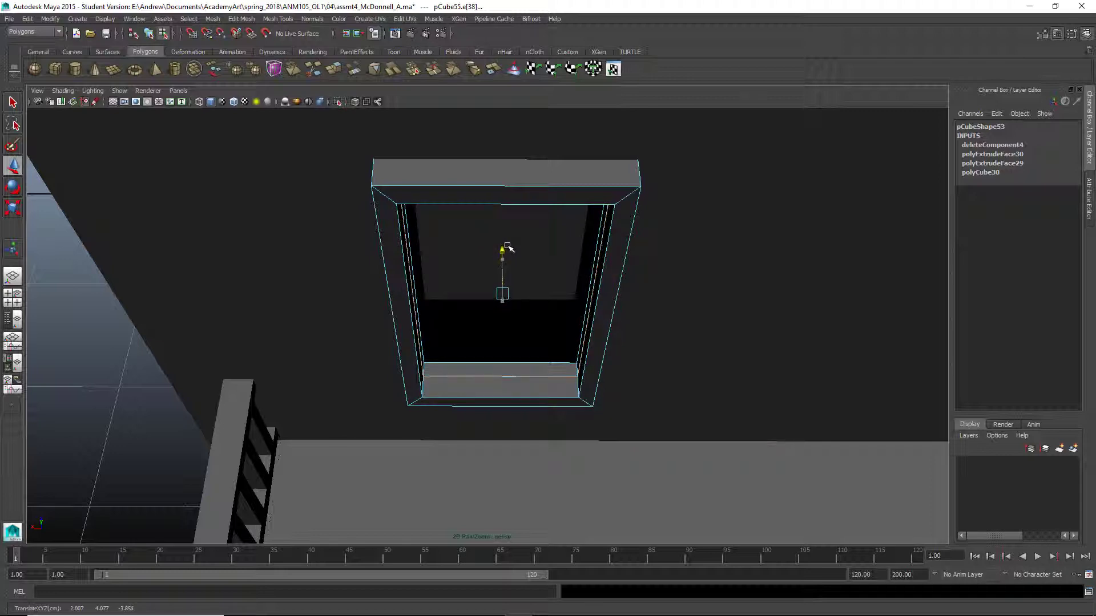
click(121, 356)
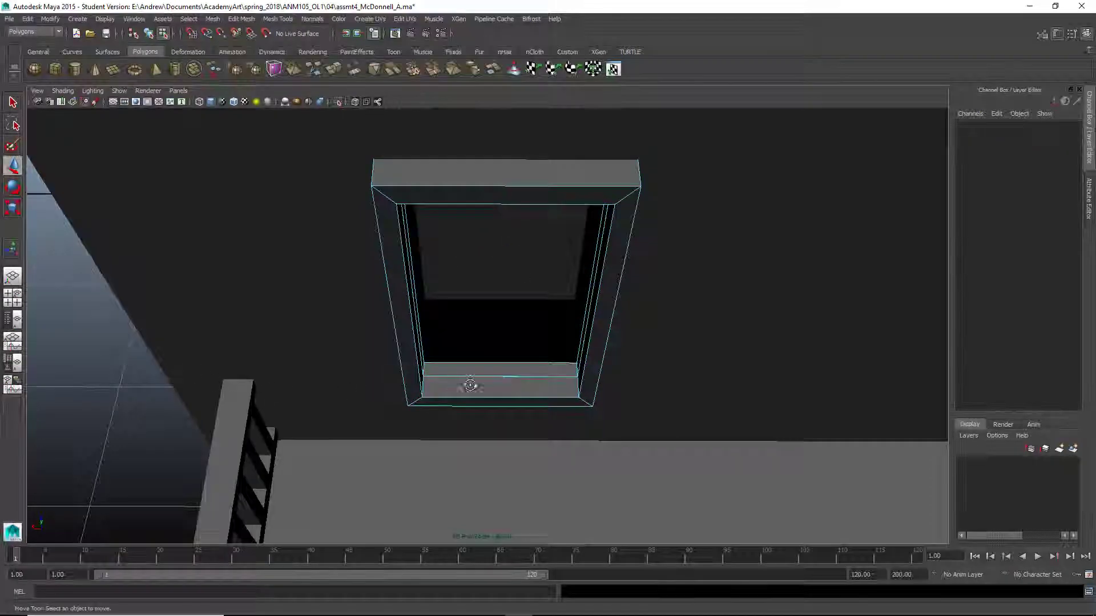
alt+drag(467, 384, 531, 331)
alt+drag(851, 246, 504, 403)
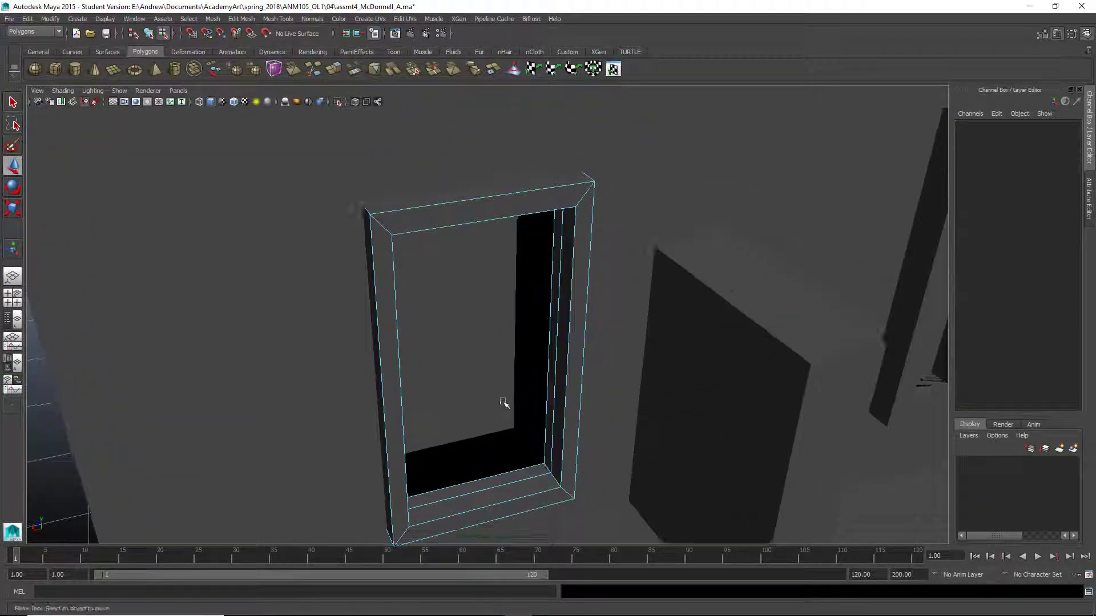
- Create a new cube, place it at Translate 2.334, 3.488, -3.934 by the window, and thin it to Scale X and Z 0.052
click(55, 69)
key(f)
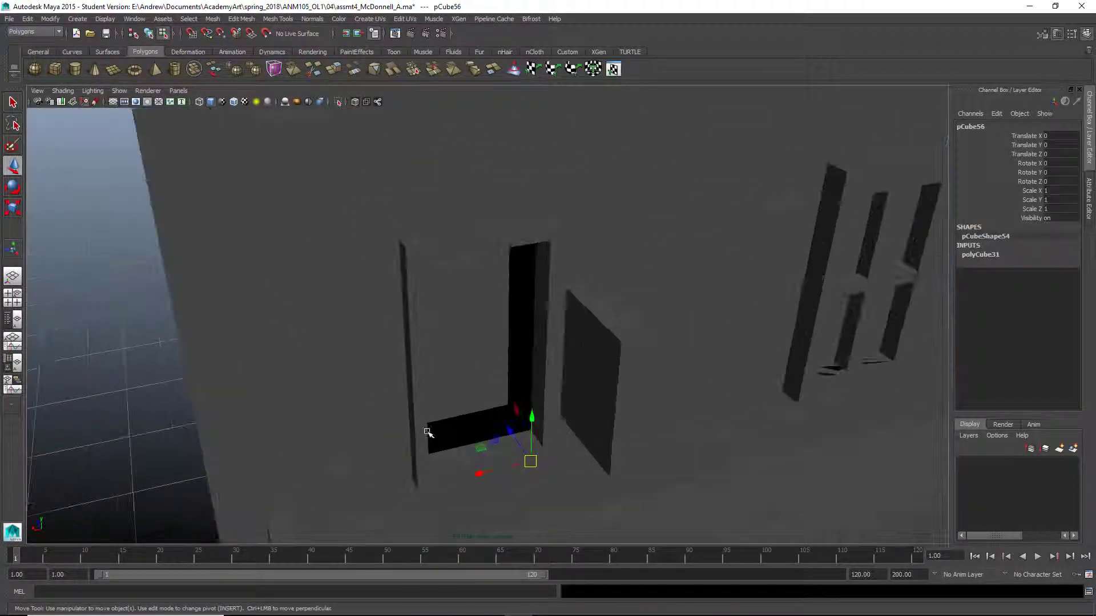
middle_drag(440, 495, 417, 486)
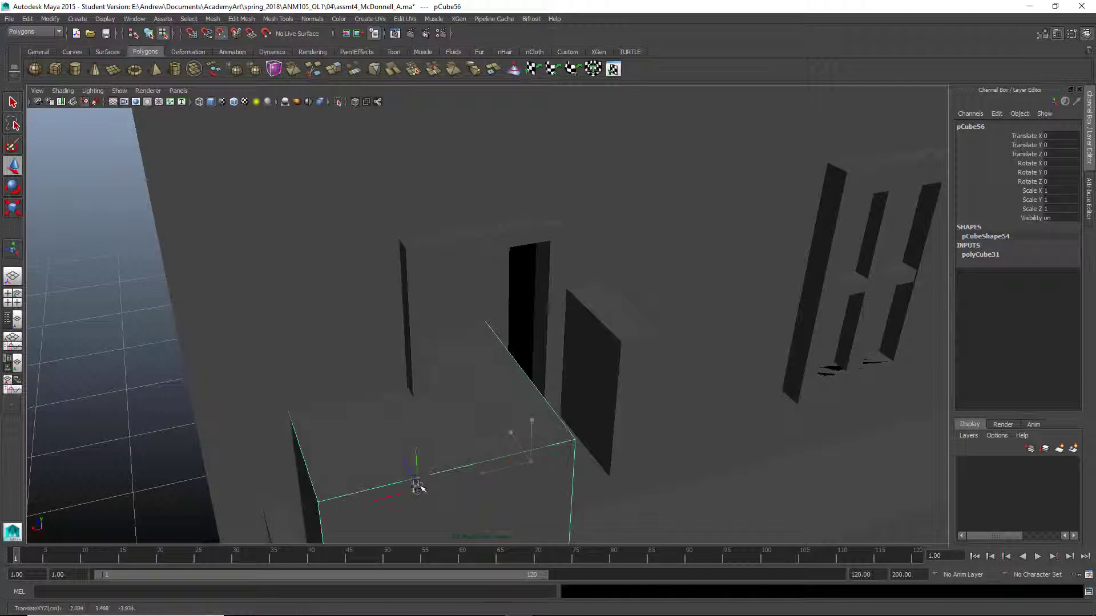
key(r)
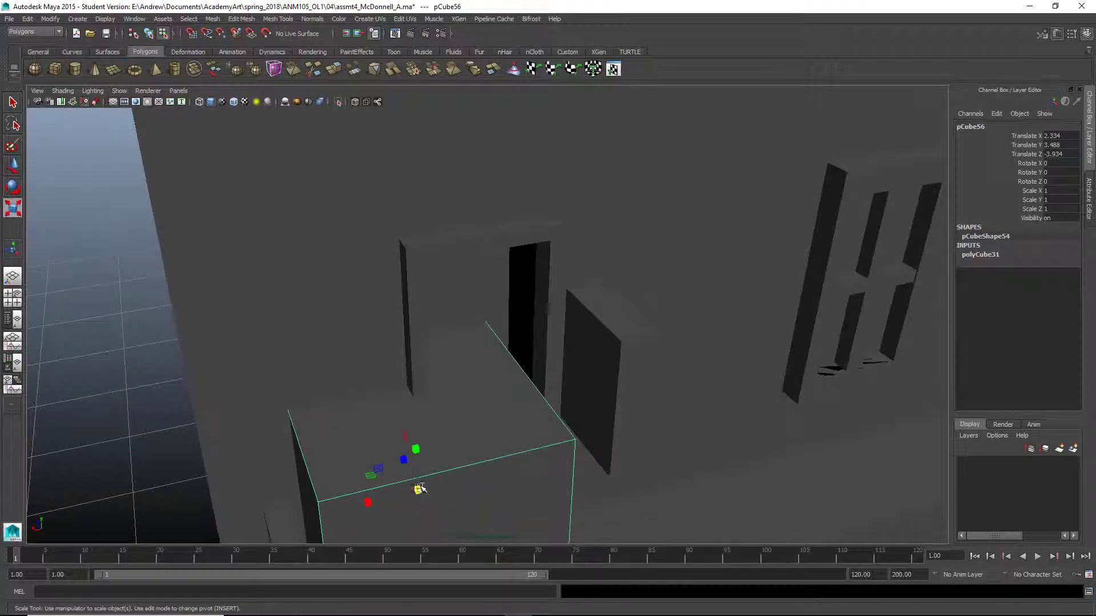
drag(420, 488, 240, 496)
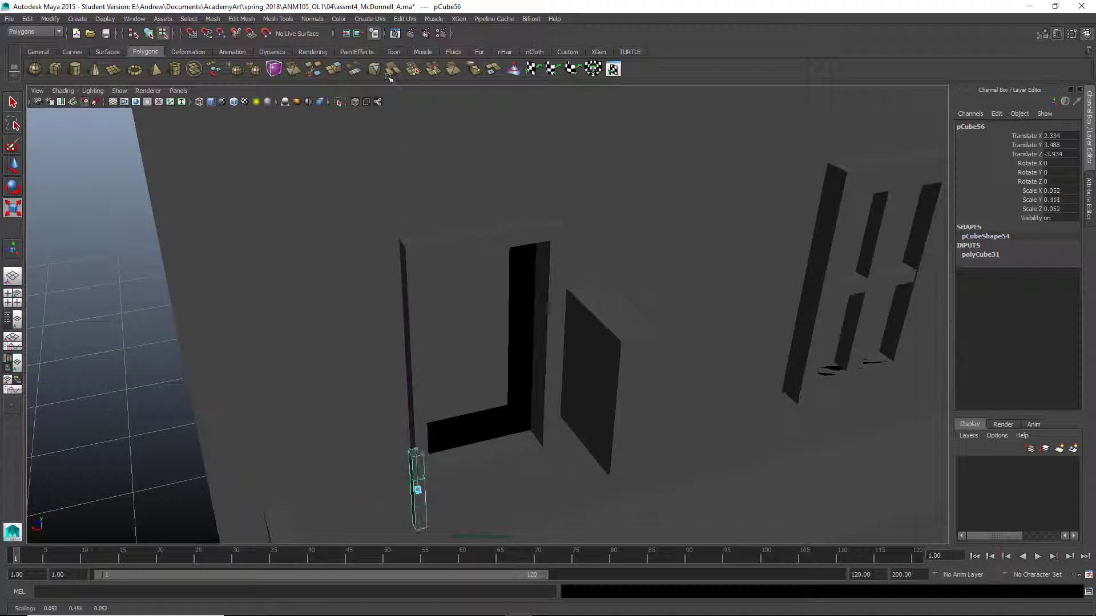
- Move the thin bar to the middle of the window opening at Translate 2.013, 4.129, -3.934 and stretch it to Scale Y 0.982
key(w)
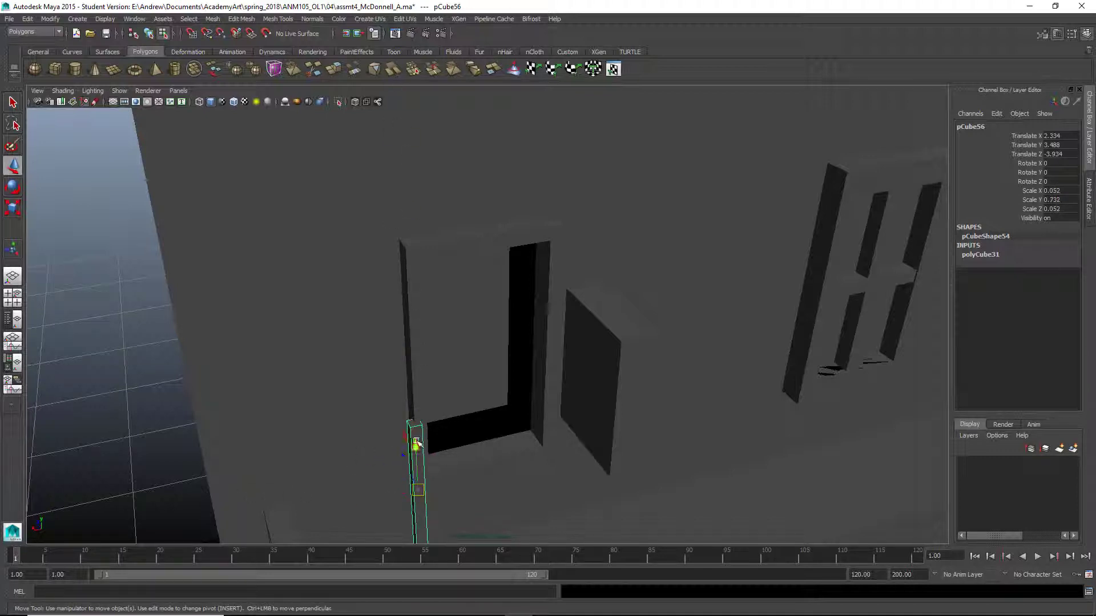
drag(417, 443, 423, 313)
alt+drag(467, 378, 404, 367)
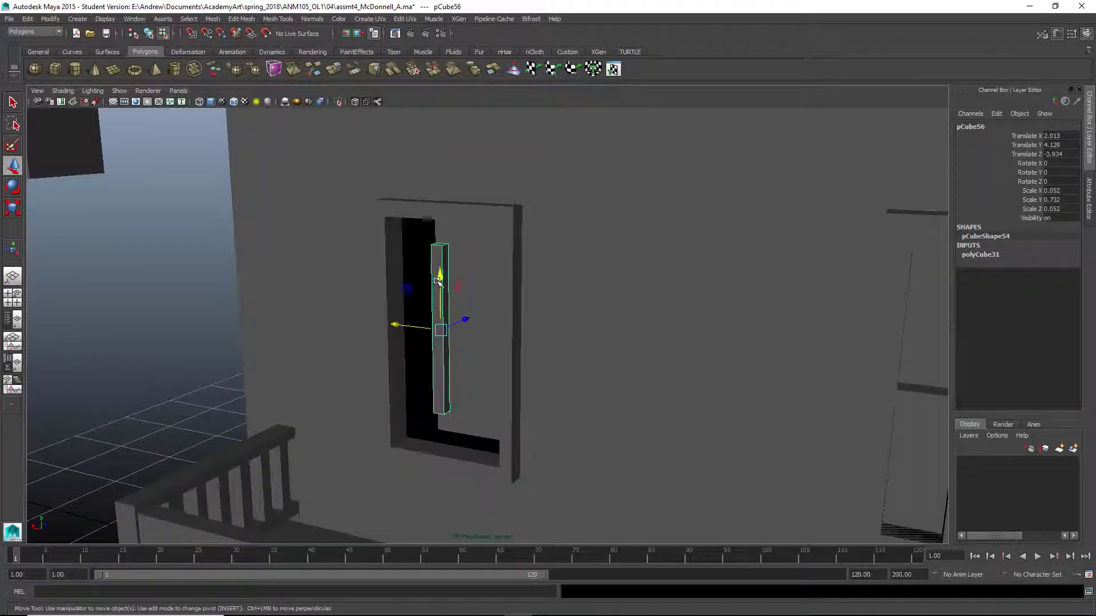
key(r)
drag(439, 277, 442, 266)
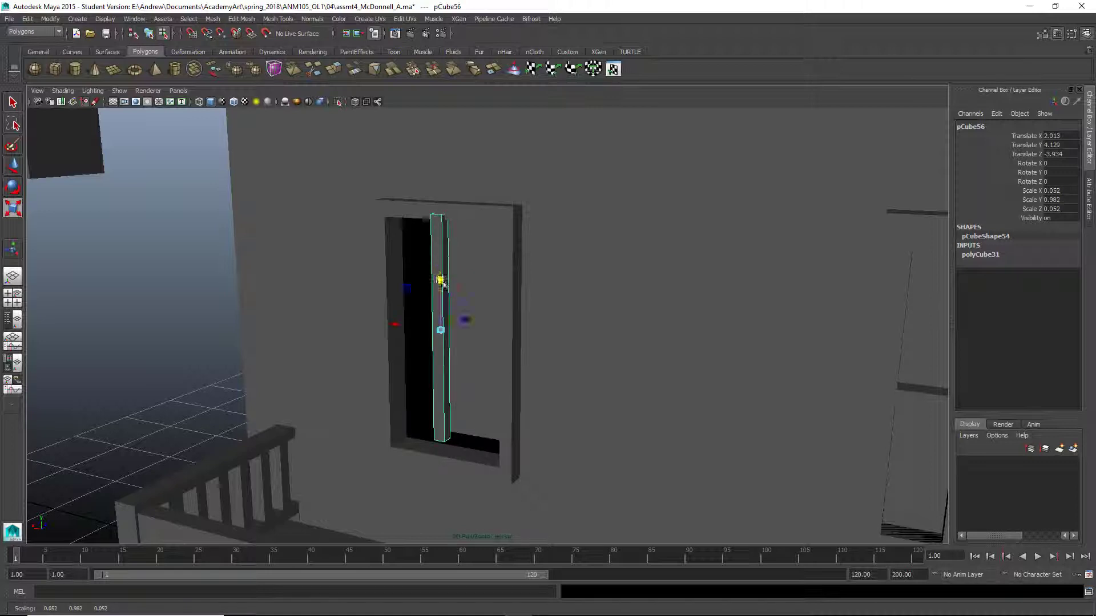
- Shift the vertical bar to Translate Y 4.078, Z -3.888 and lengthen it to Scale Y 1.097 to span the frame
key(w)
drag(464, 321, 470, 319)
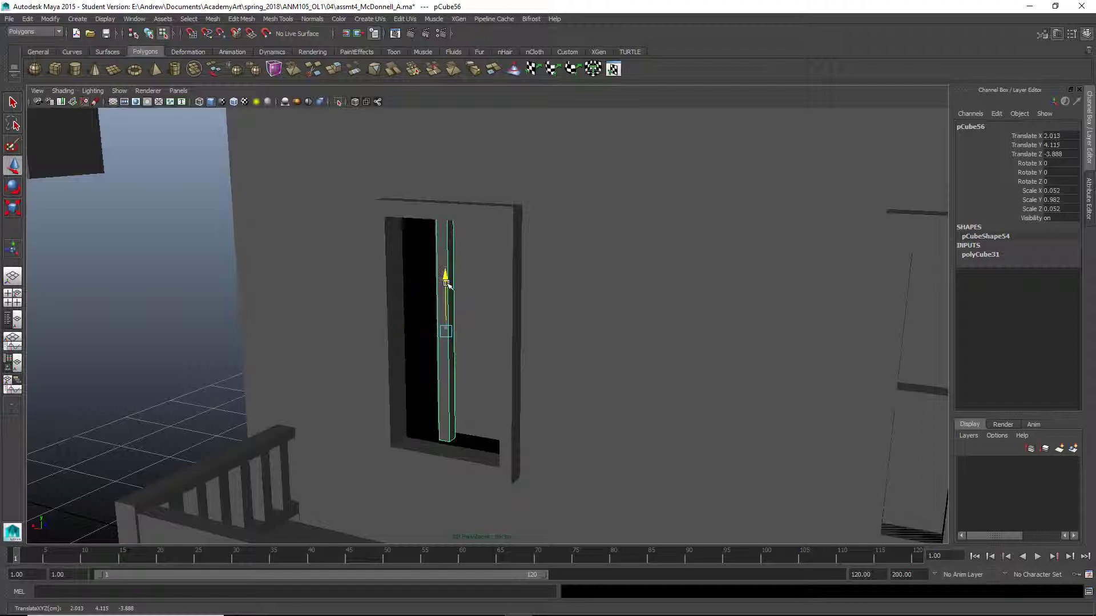
key(r)
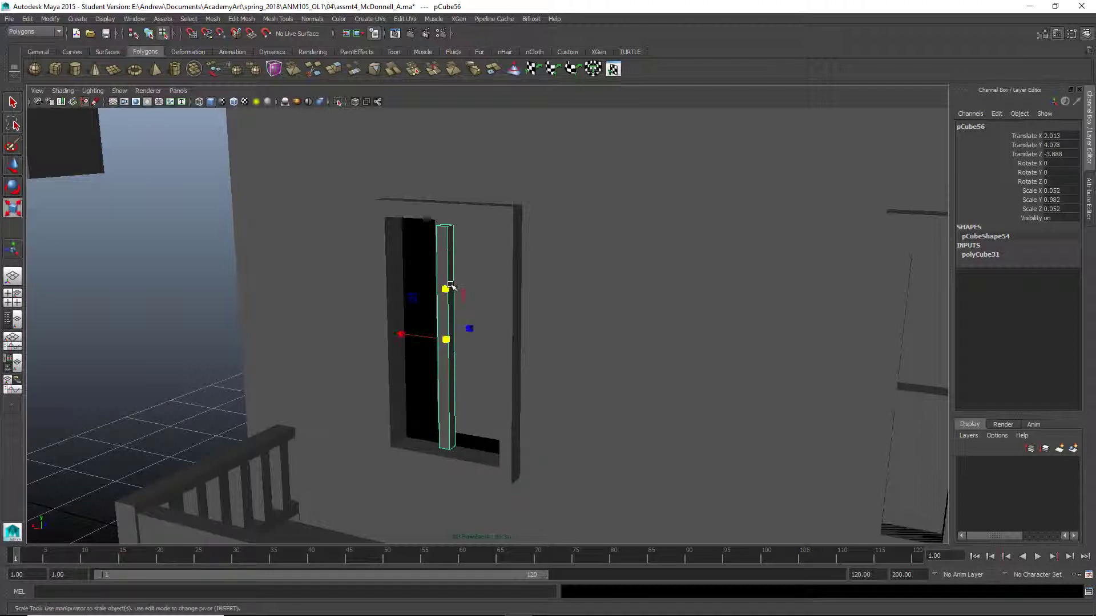
drag(445, 287, 447, 289)
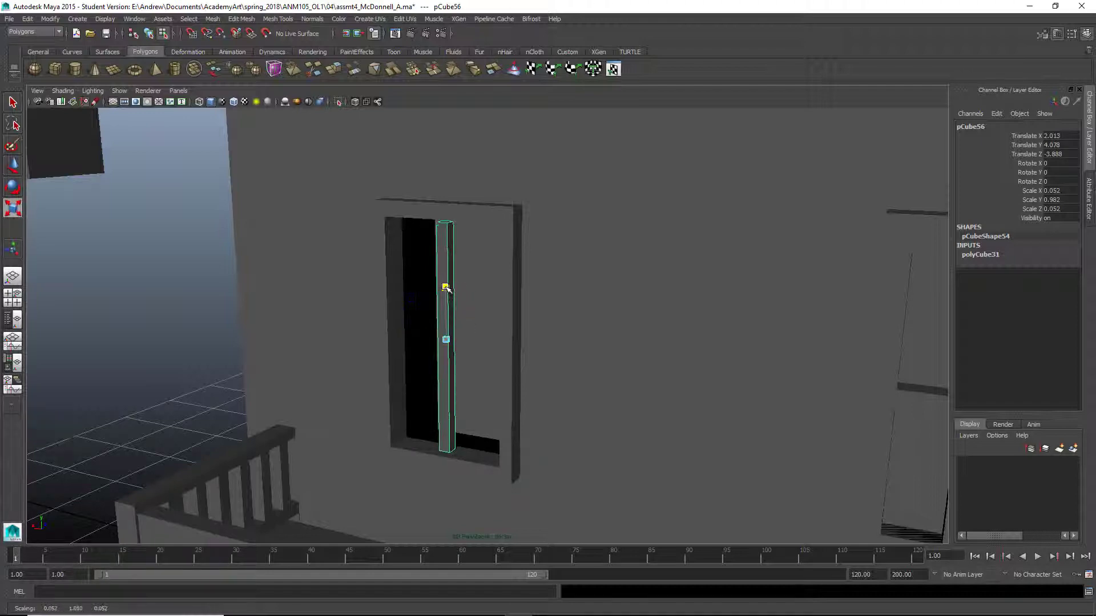
- Check the vertical bar from the side and nudge it in depth to Translate Z -3.868 within the frame
click(169, 260)
alt+drag(169, 260, 482, 391)
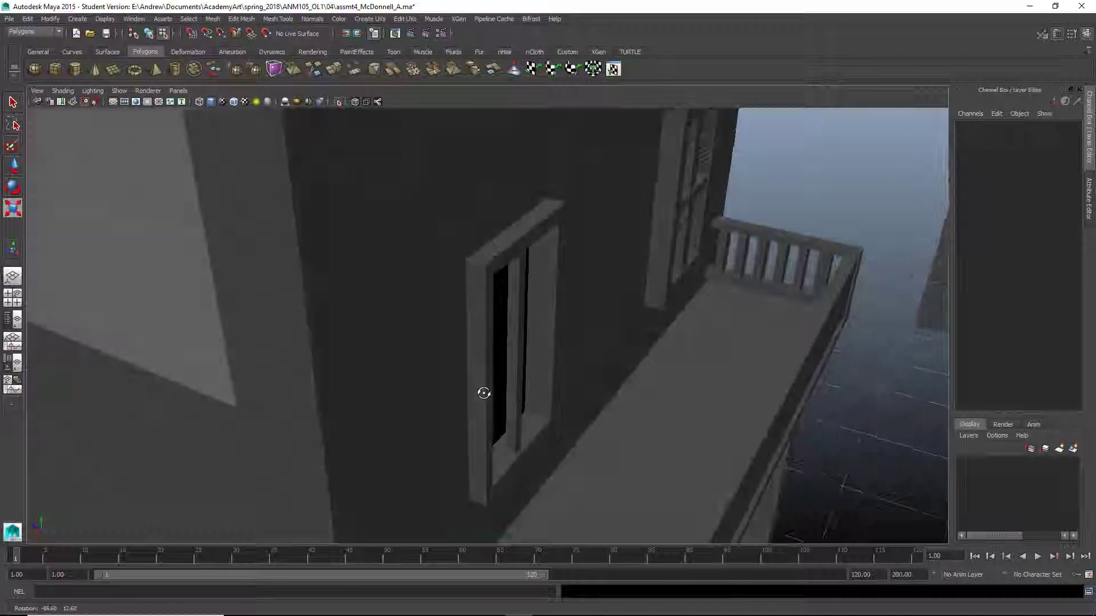
click(513, 406)
key(w)
right_drag(509, 343, 549, 329)
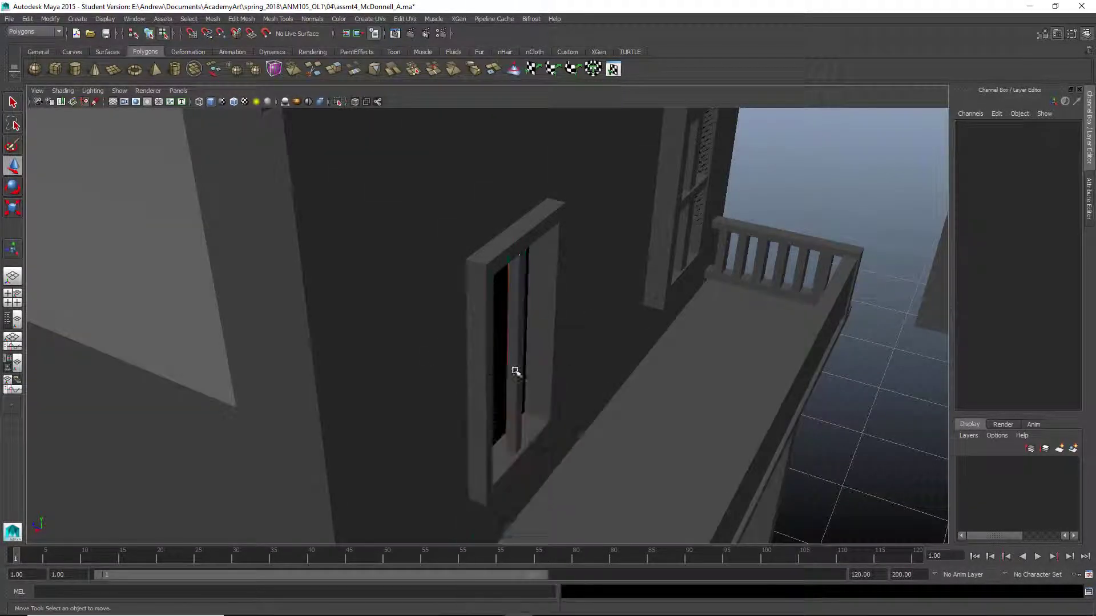
click(516, 372)
drag(489, 345, 485, 343)
click(819, 162)
alt+drag(819, 162, 496, 329)
- Duplicate the vertical bar, set the copy's Rotate Z to 90 and shorten it to Scale Y 0.604 as the window's crossbar
click(444, 328)
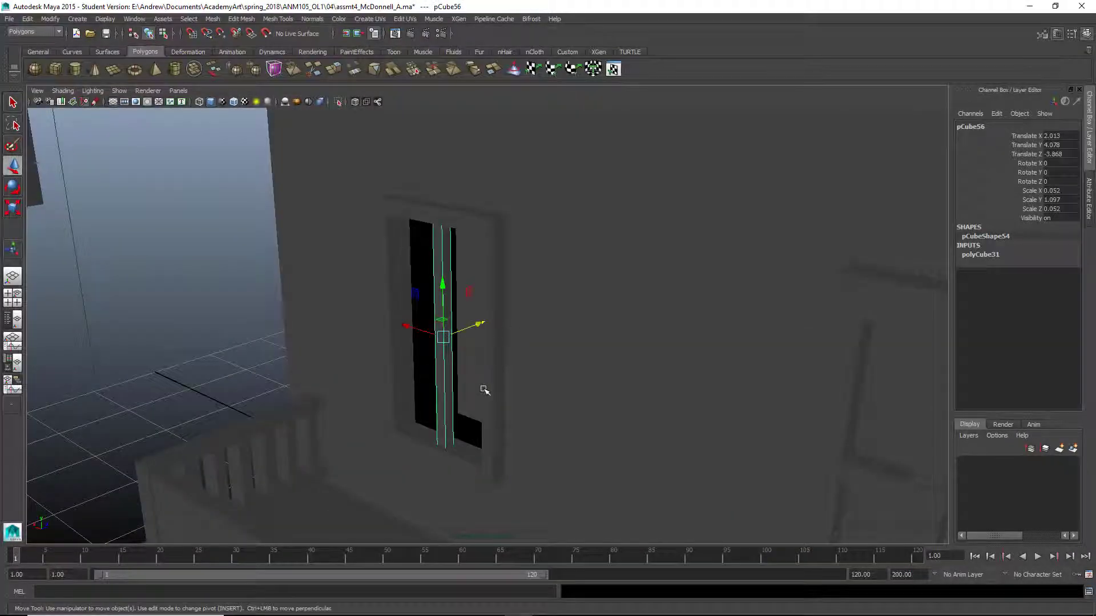
key(ctrl+d)
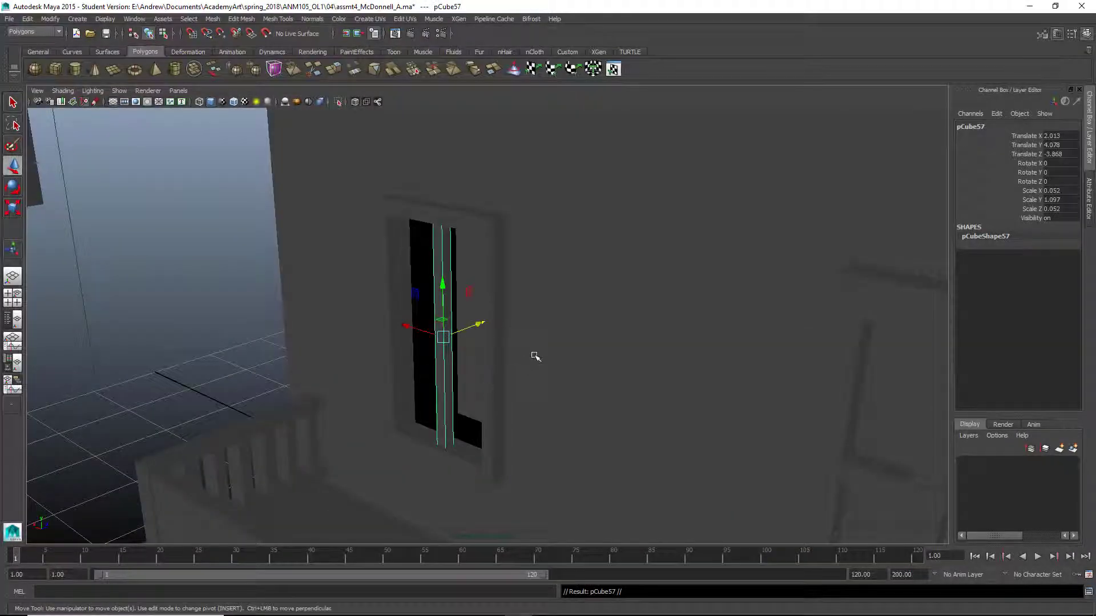
key(e)
click(1023, 163)
click(1033, 181)
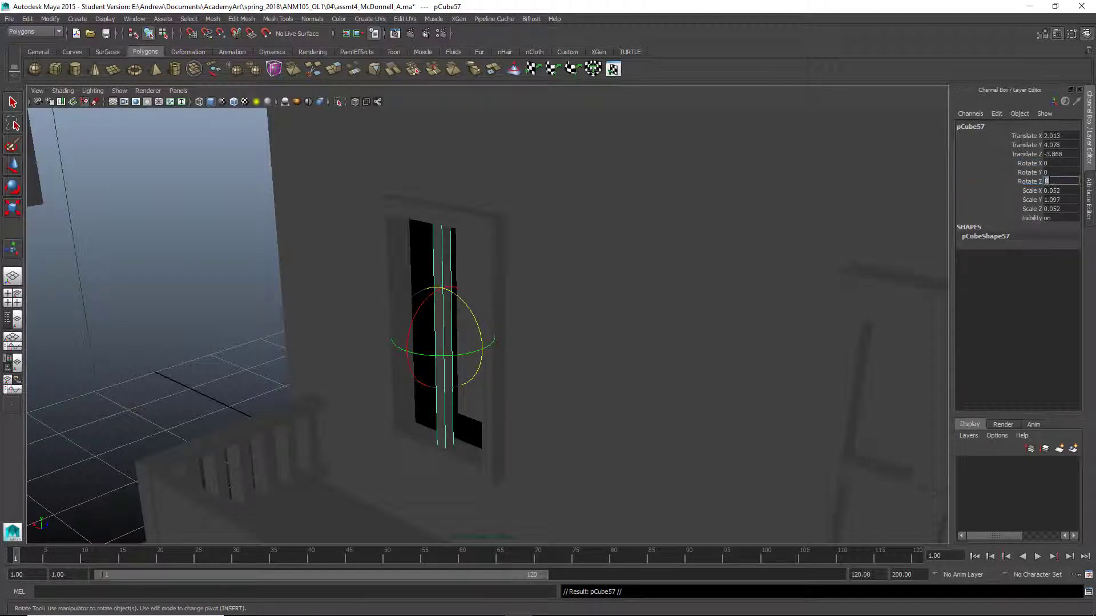
text(90)
key(Return)
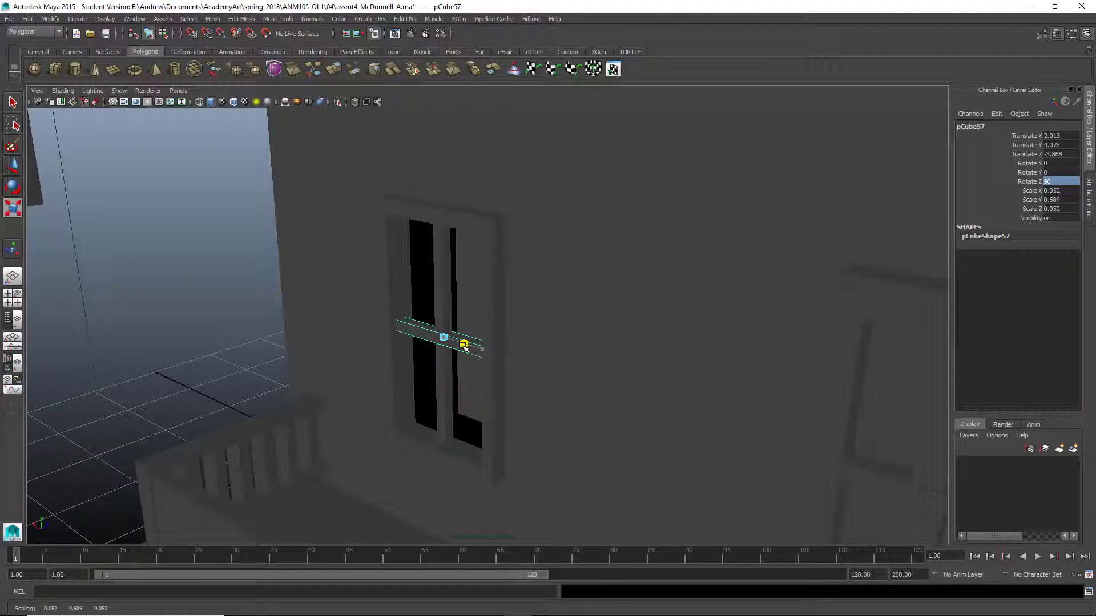
alt+drag(460, 382, 580, 394)
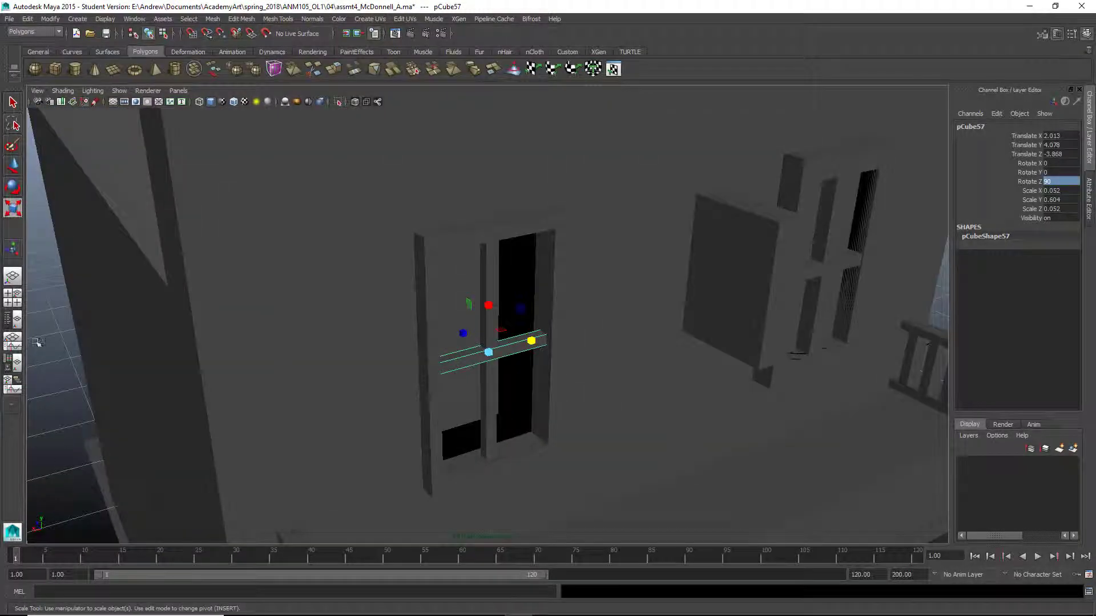
click(59, 342)
- Examine the rebuilt window and the building's front from several angles
alt+drag(354, 434, 423, 342)
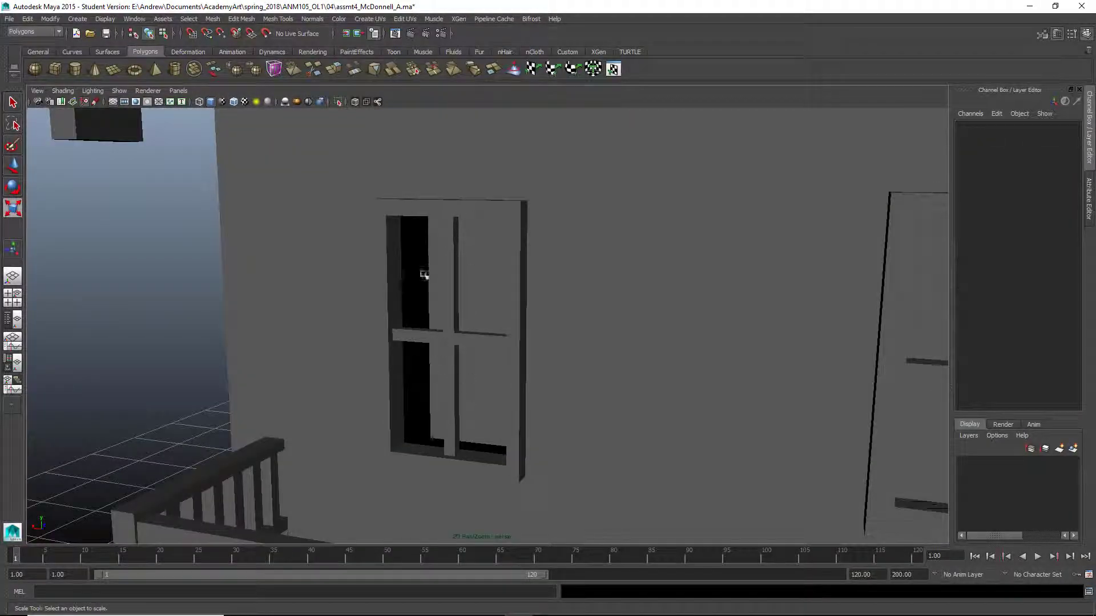
alt+drag(467, 302, 531, 311)
click(571, 394)
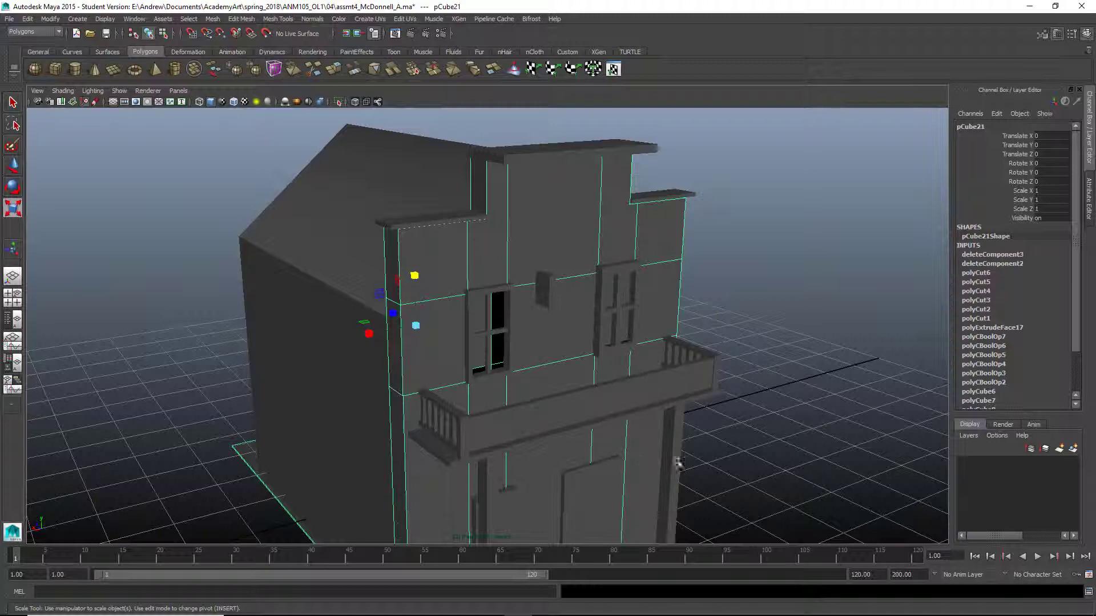
click(793, 395)
alt+drag(817, 428, 788, 434)
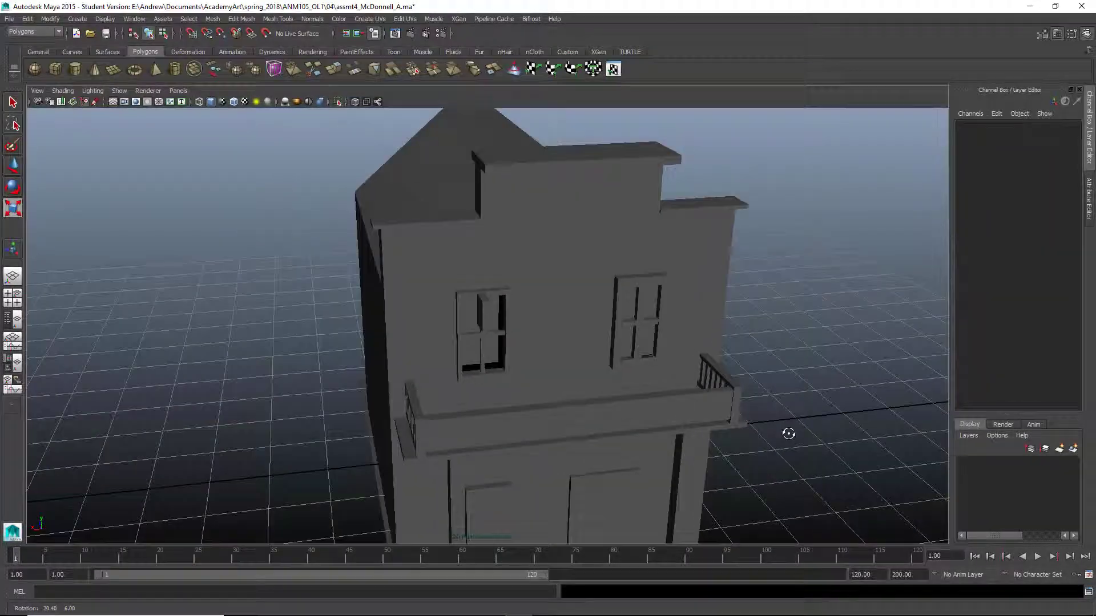
click(677, 287)
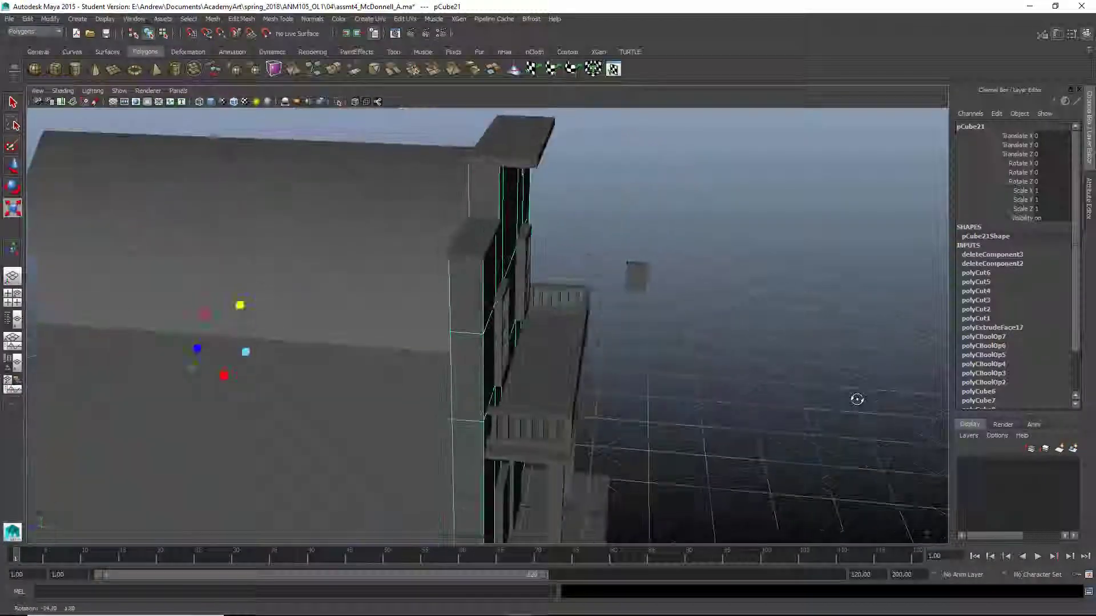